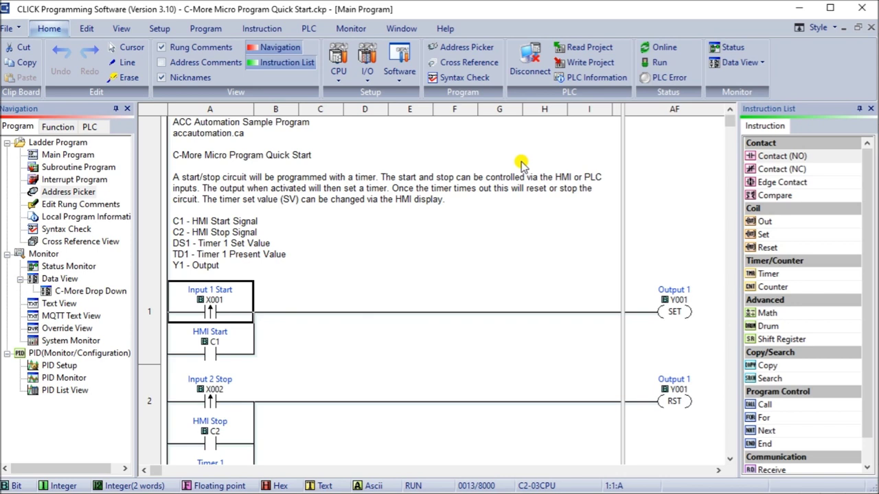
Turn on Status monitoring and scroll the rungs to check the timer's DS1 and TD1 values
click(728, 49)
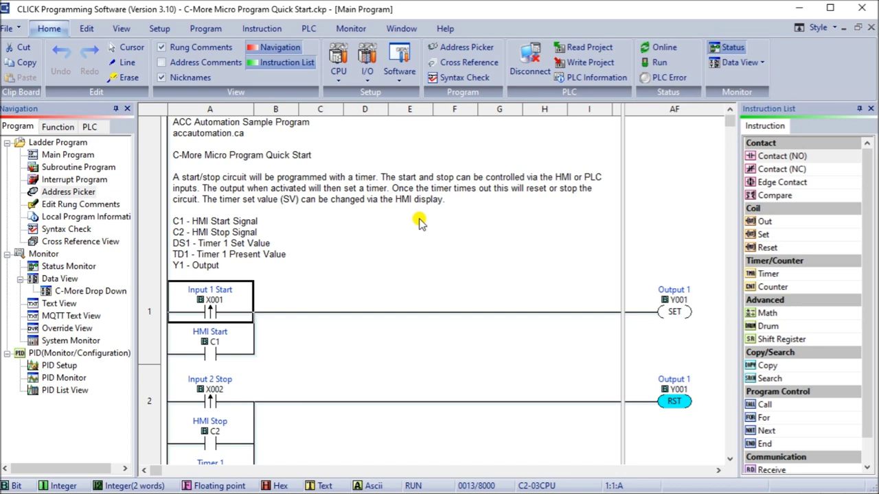
scroll(389, 294, down, 5)
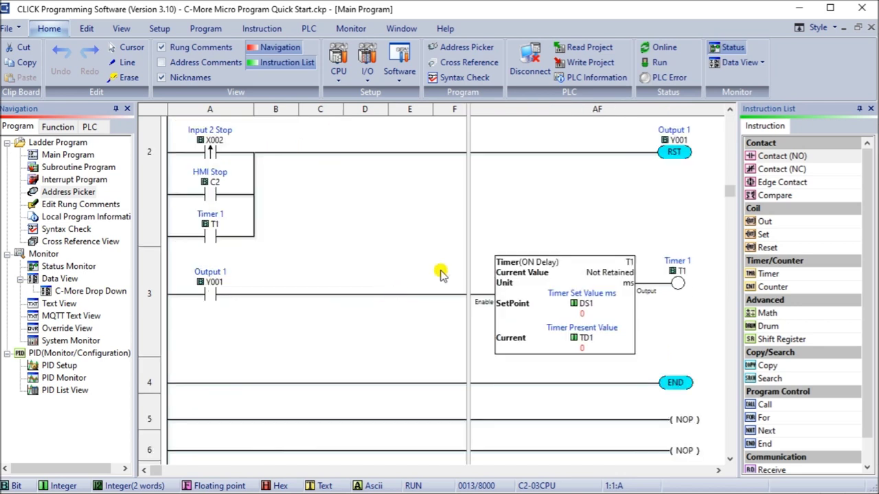
scroll(439, 274, up, 5)
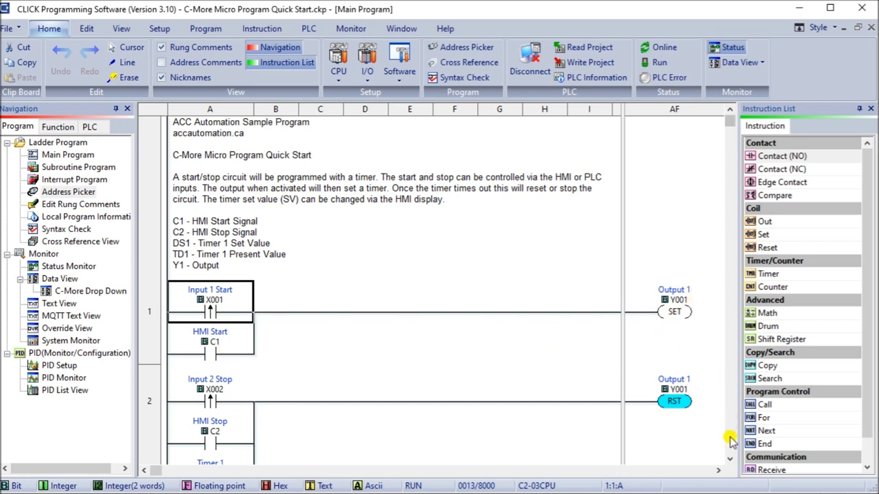
scroll(734, 464, down, 3)
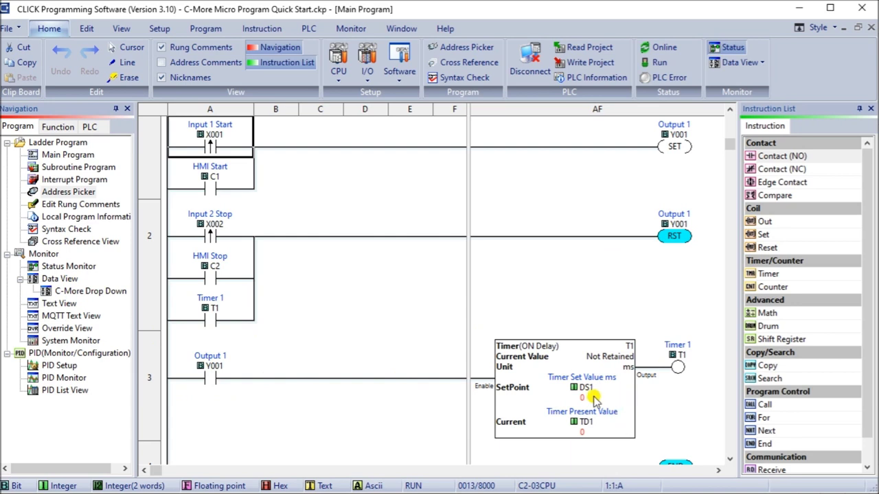
click(731, 461)
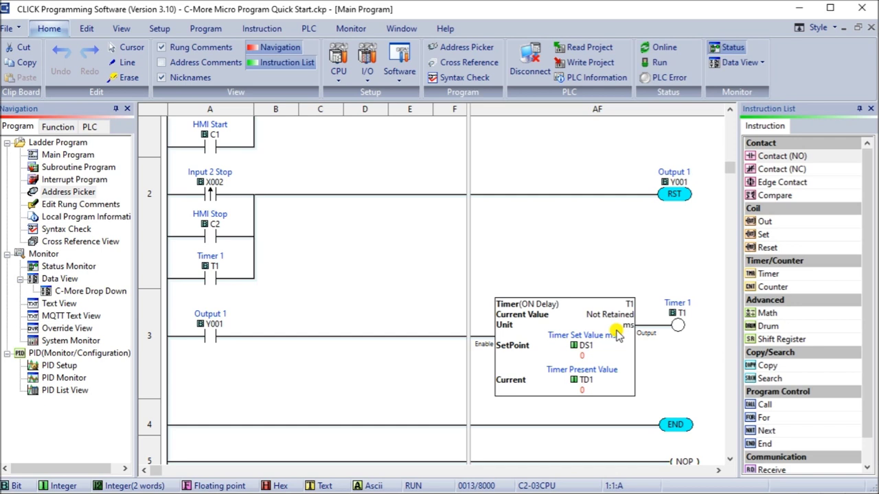
scroll(427, 351, up, 5)
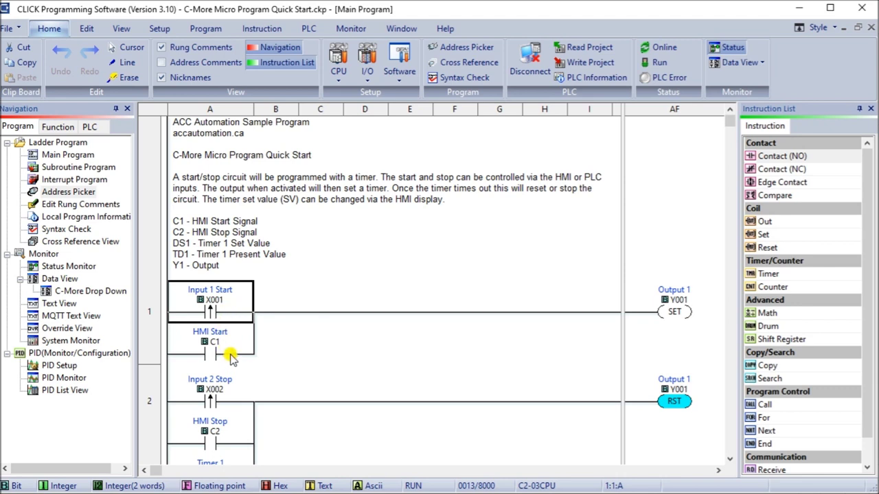
scroll(400, 369, down, 5)
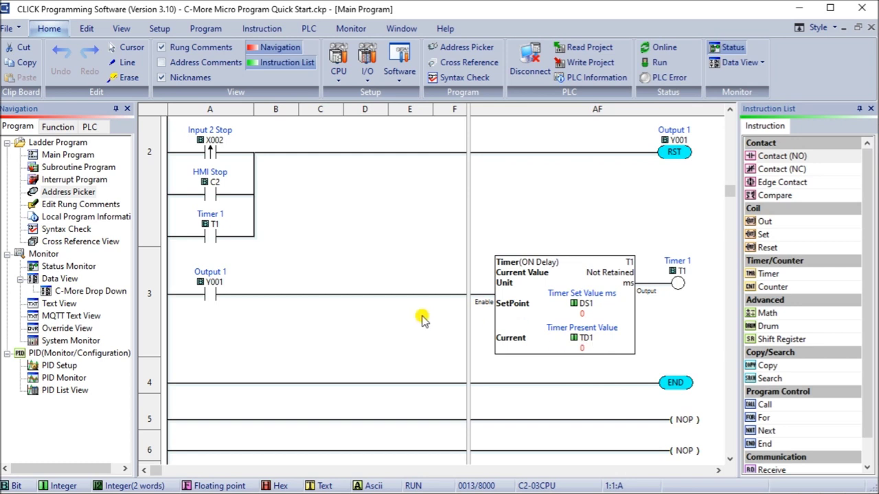
scroll(422, 319, up, 5)
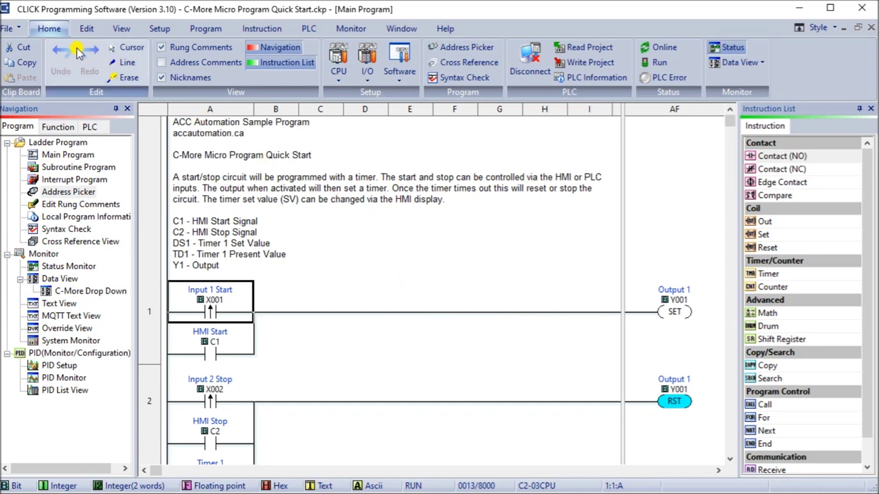
Export the nicknames to C-More Micro Program Quick Start.csv, overwriting the existing file
click(7, 30)
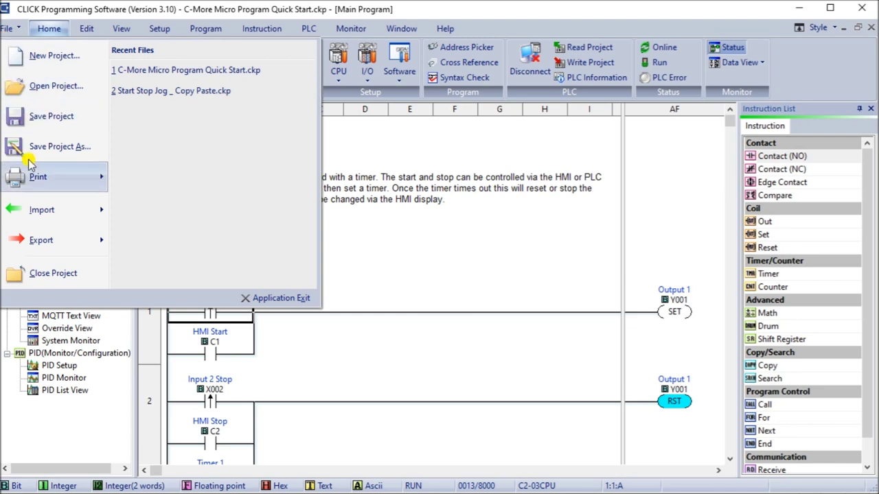
mouse_move(72, 240)
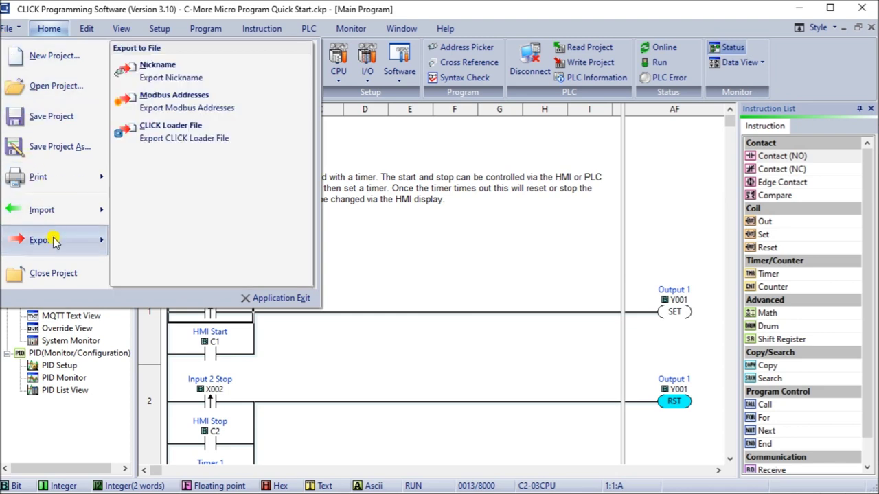
click(227, 80)
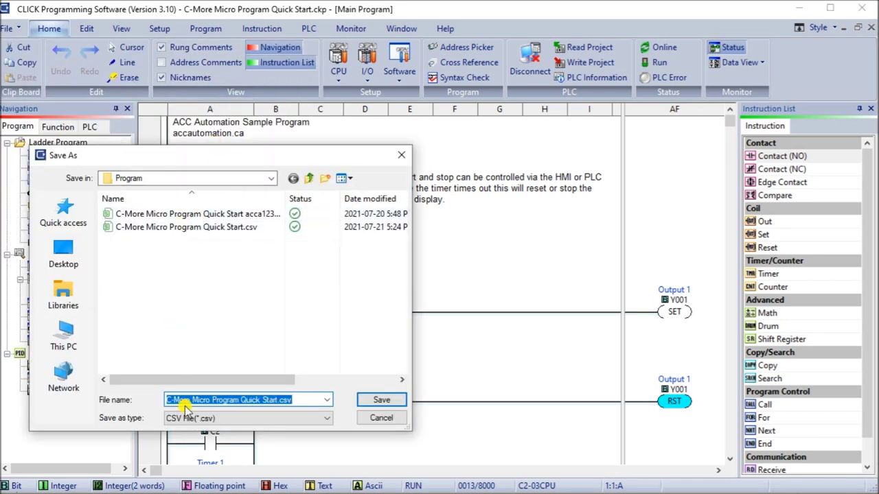
click(175, 227)
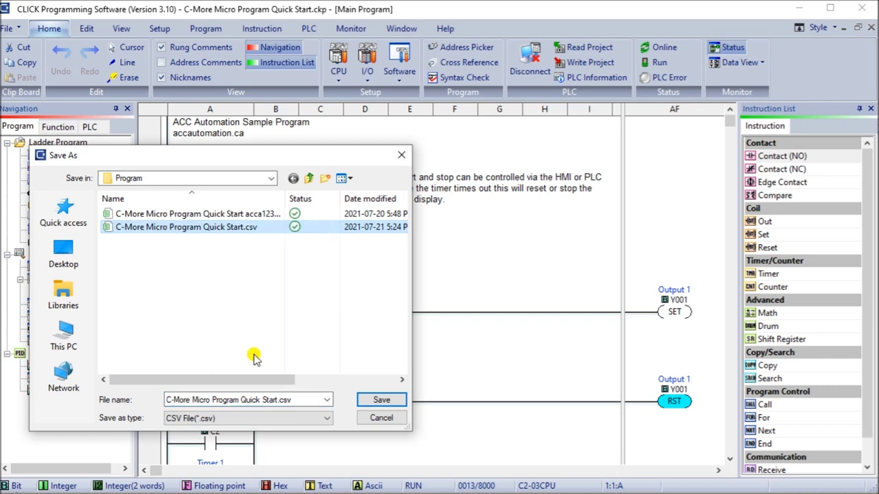
click(382, 403)
click(256, 364)
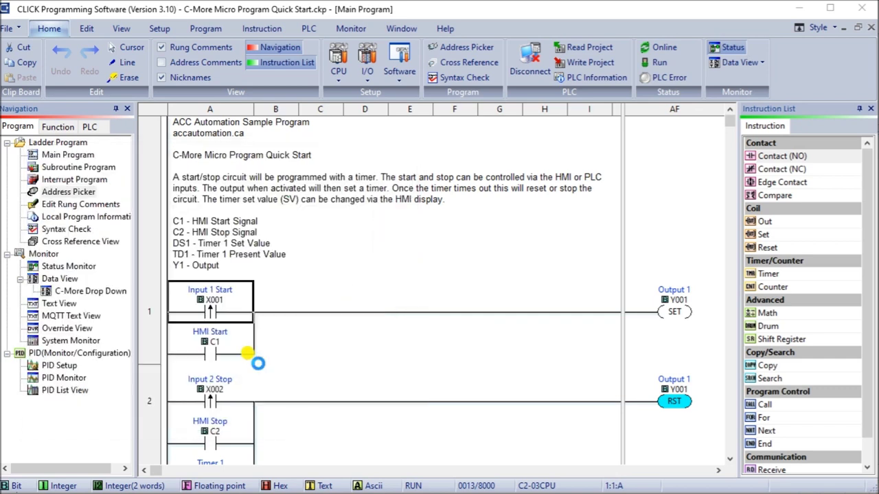
click(436, 283)
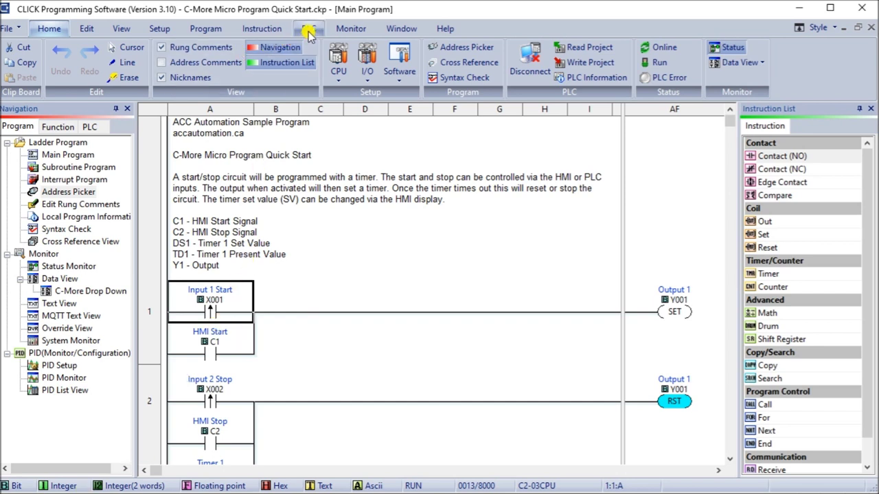
click(159, 31)
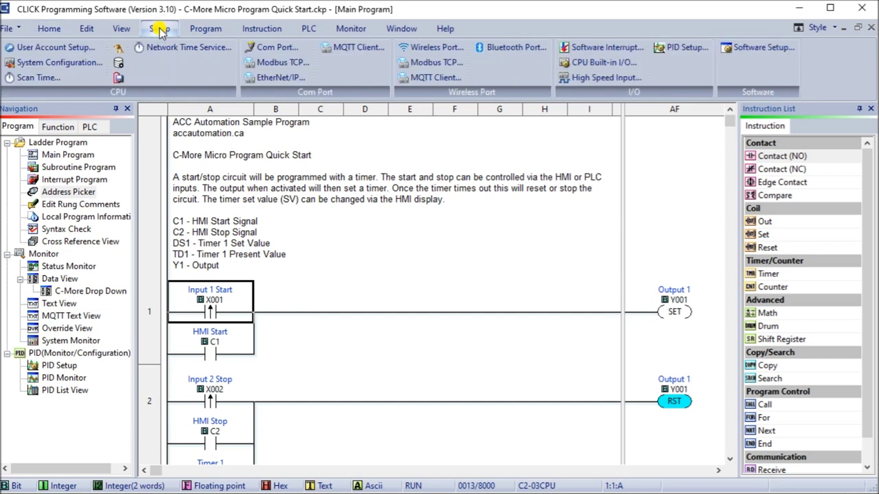
Show Port 1's Ethernet details: fixed IP 192.168.1.230, subnet 255.255.255.0, DNS 8.8.8.8
click(287, 53)
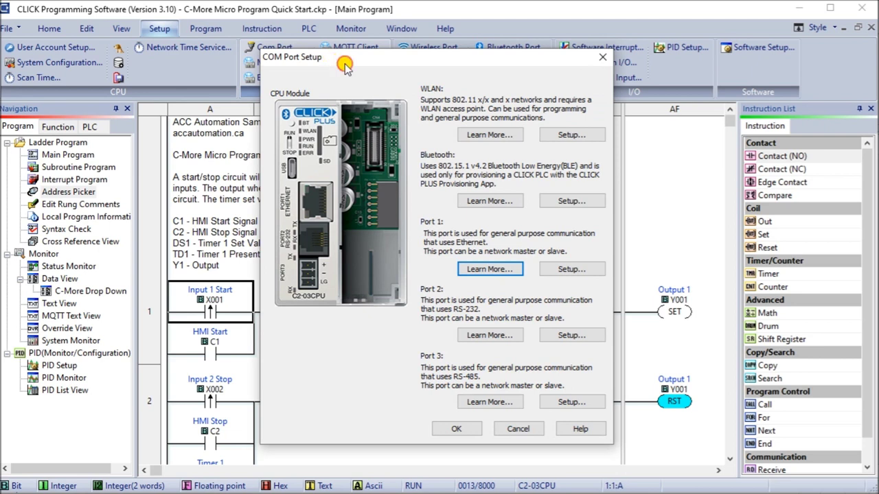
drag(345, 64, 165, 47)
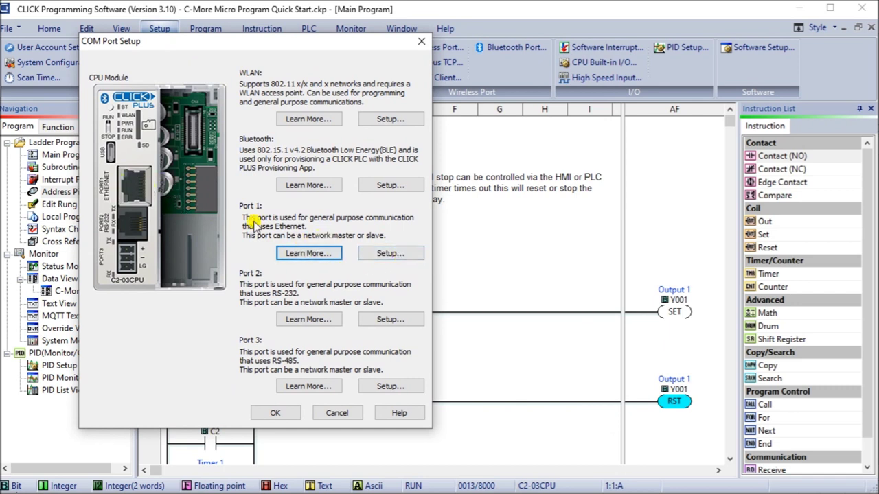
click(391, 254)
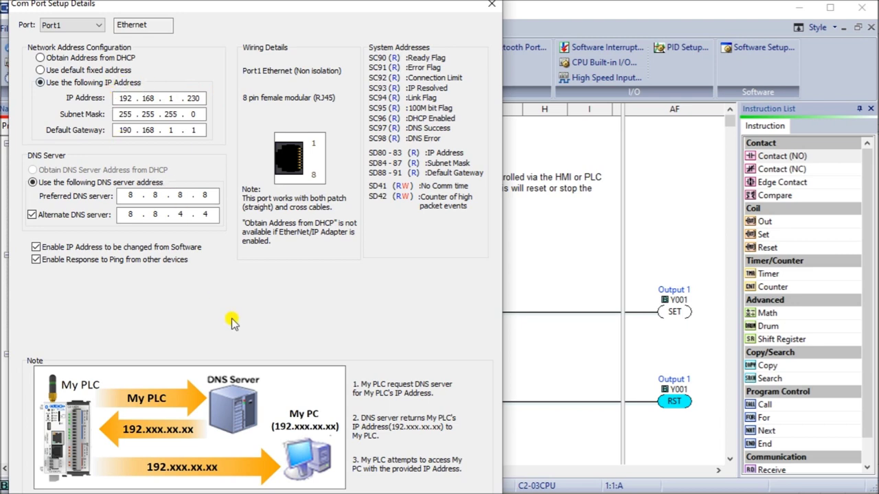
Close the Port 1 Ethernet details and cancel COM Port Setup without changes
click(492, 5)
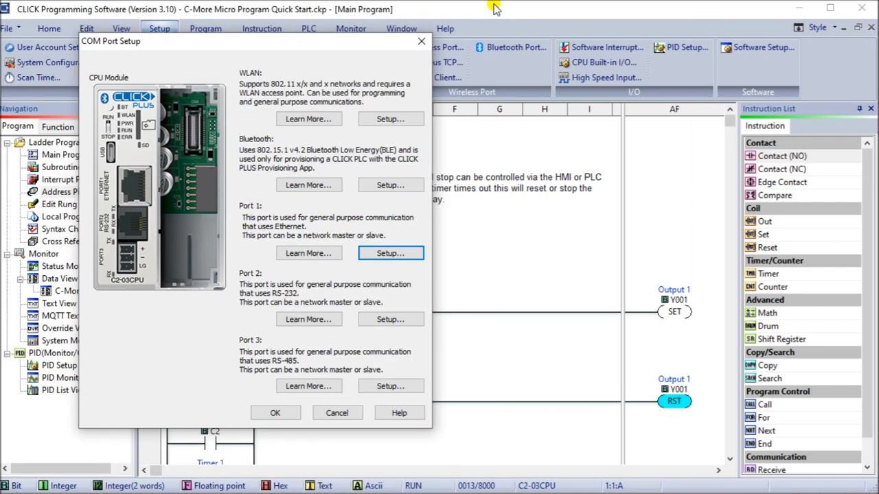
click(338, 413)
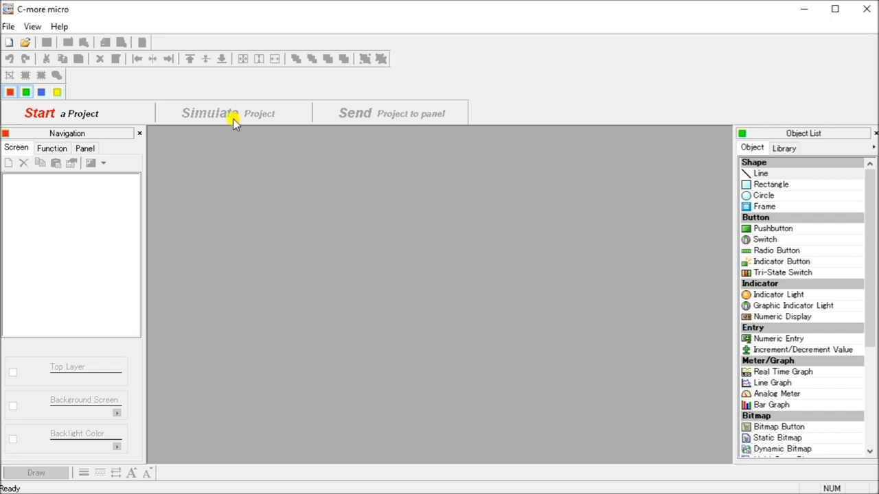
Begin a new EA3-T4CL project using the AutomationDirect CLICK Ethernet PLC protocol
click(80, 118)
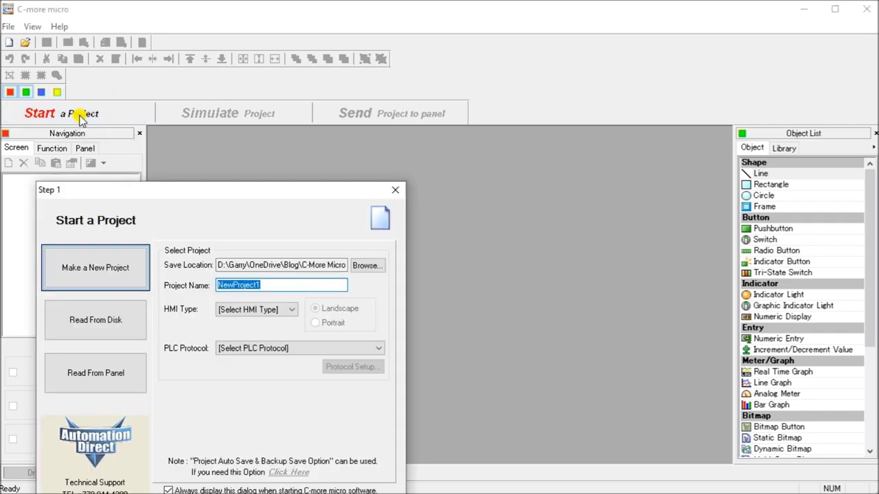
drag(155, 192, 221, 80)
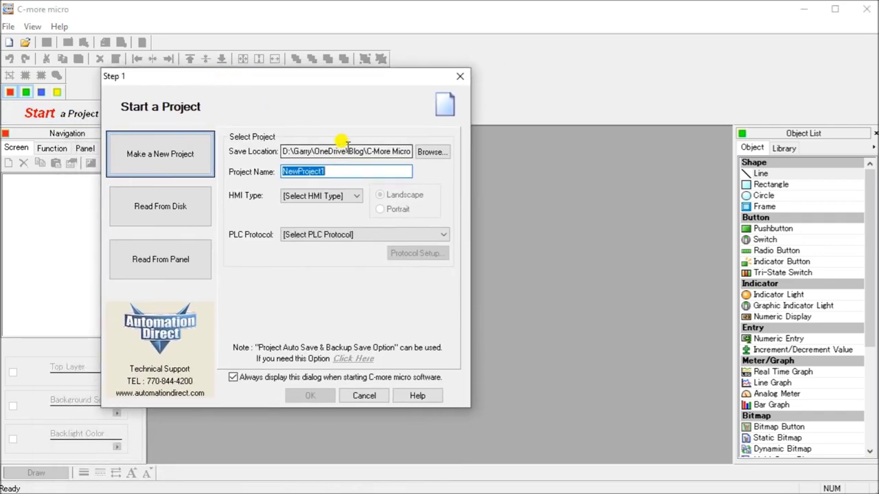
click(338, 199)
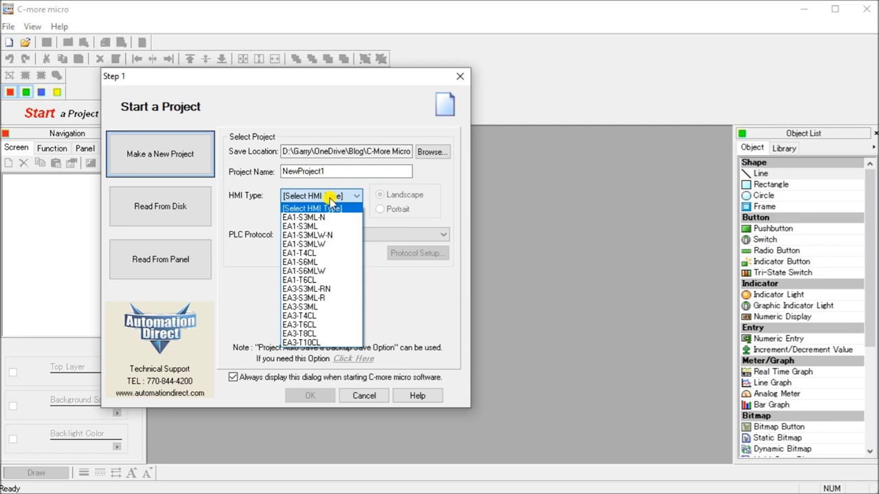
click(315, 318)
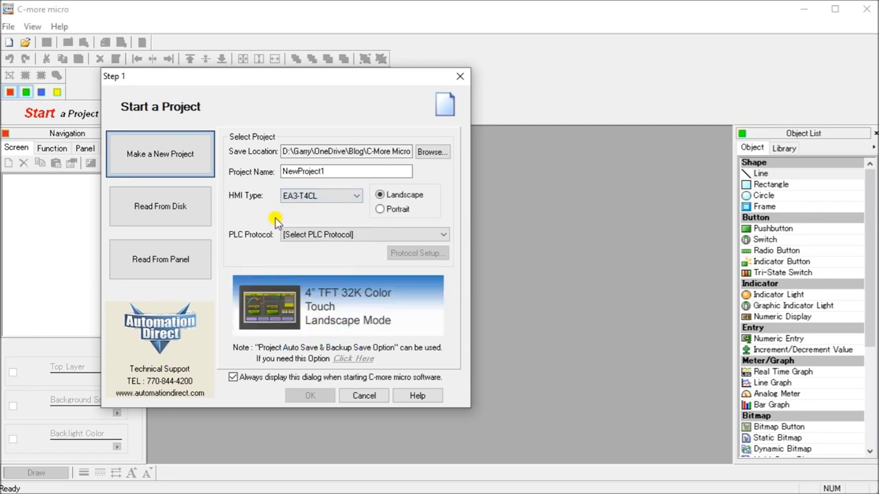
click(320, 237)
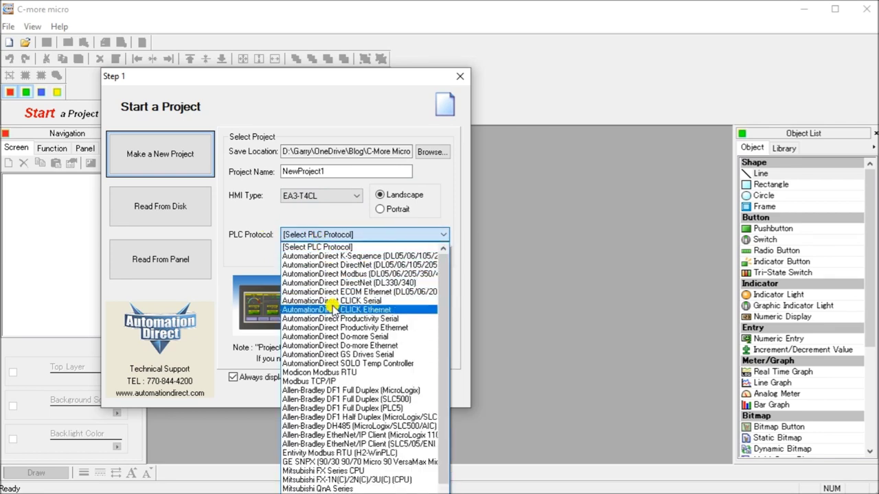
click(367, 311)
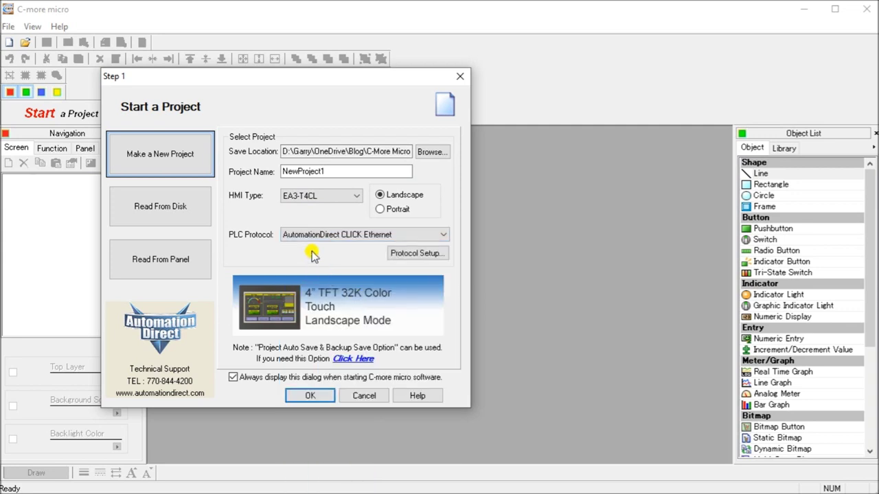
click(409, 256)
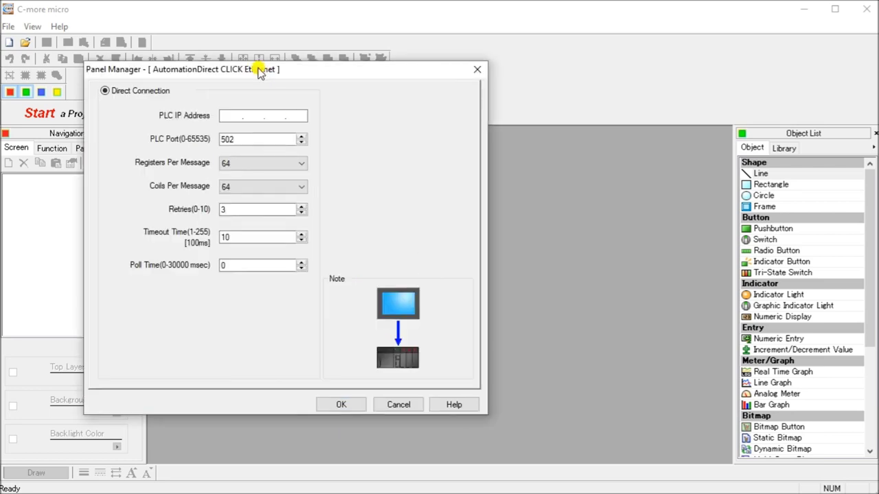
Set the CLICK PLC IP address to 192.168.1.230 and confirm
click(221, 115)
text(192 . 168 . 1 )
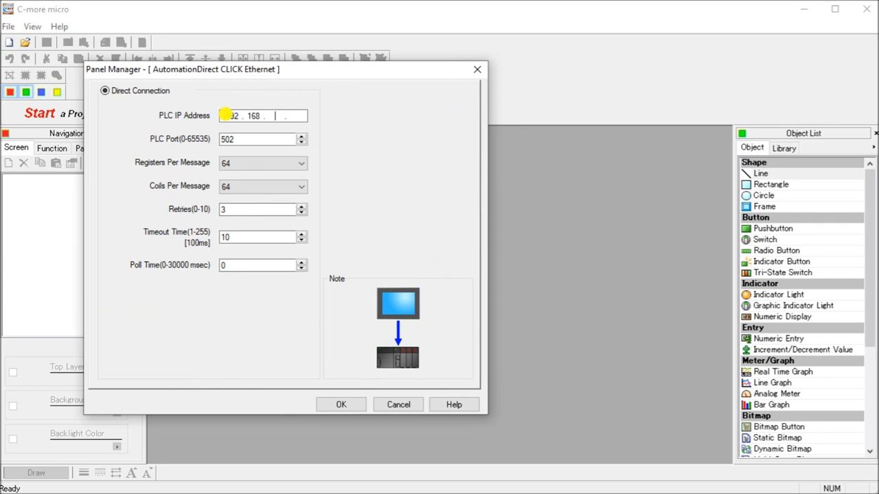
text(. 230)
click(348, 404)
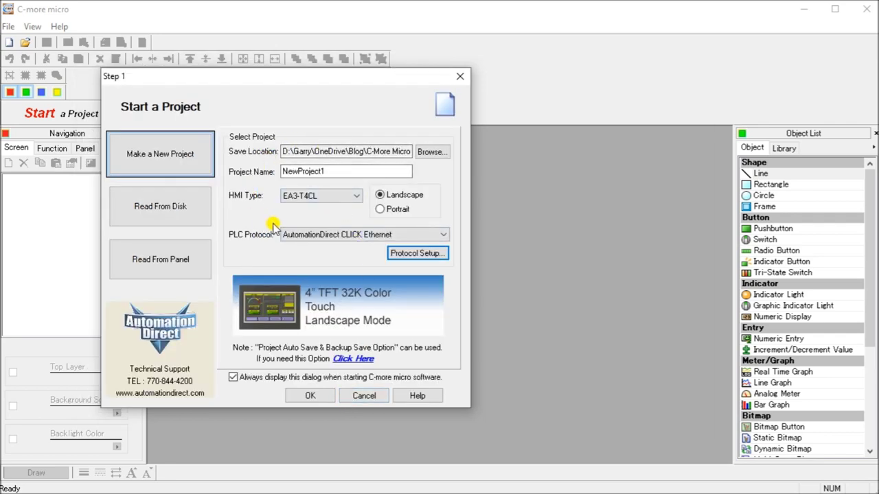
Name the project 'C-more Quick start' and create it
click(331, 172)
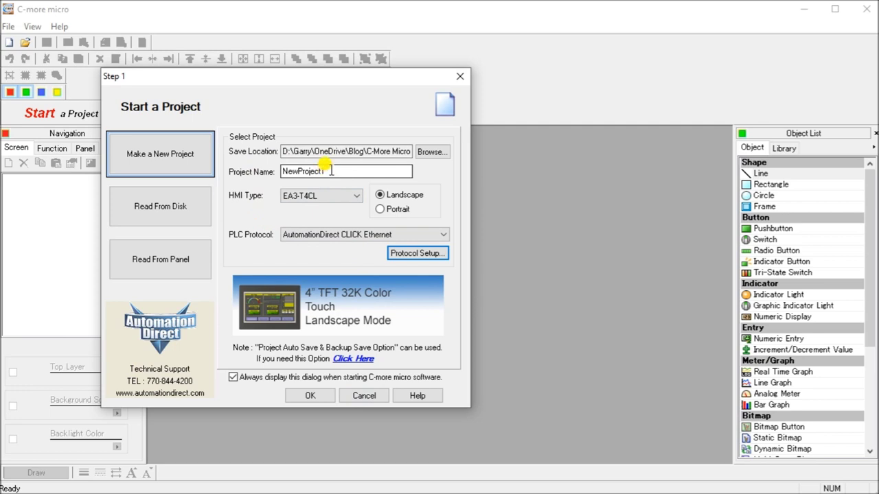
drag(330, 172, 255, 171)
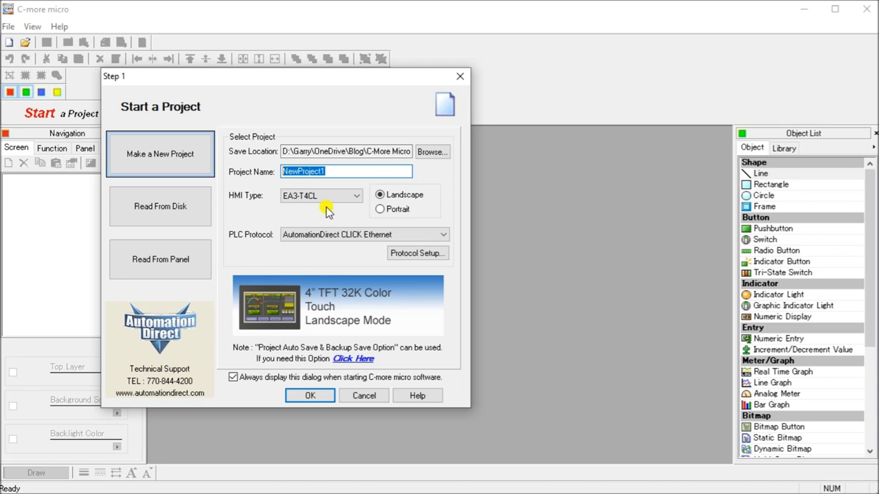
text(C0)
key(BackSpace)
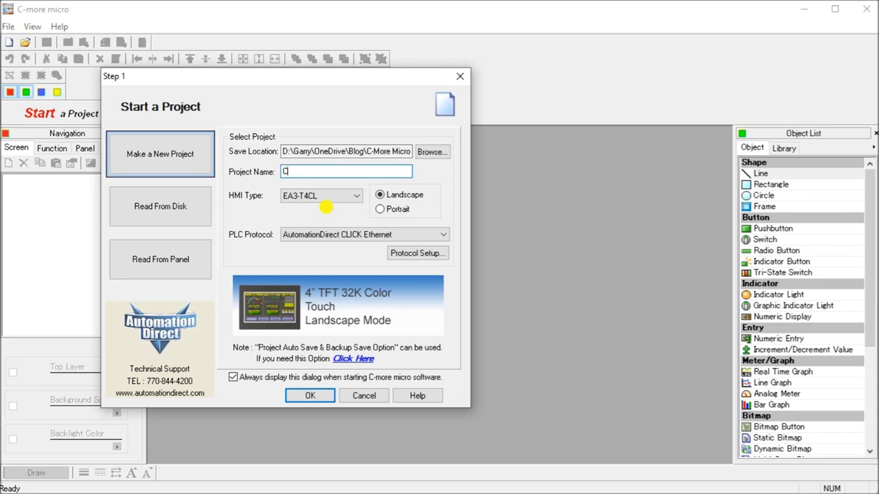
text(-)
text(more )
text(Quick )
text(start)
click(309, 396)
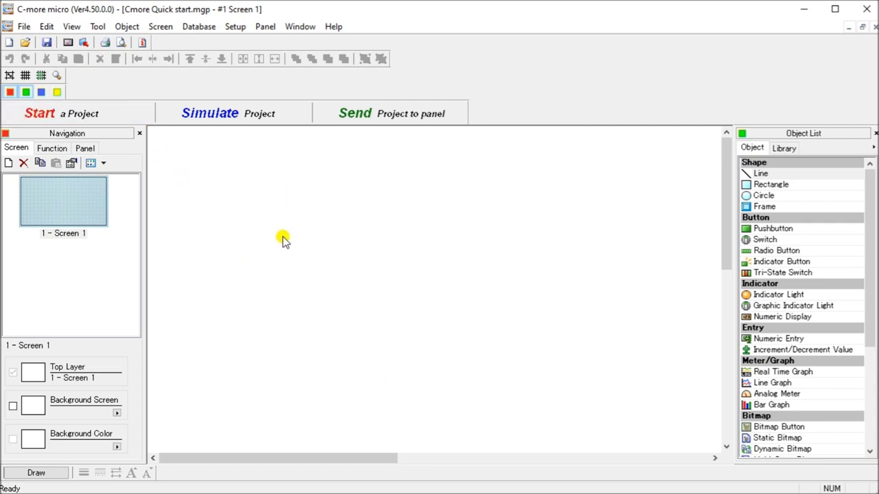
Set the Screen 1 canvas zoom to 100 %
click(71, 27)
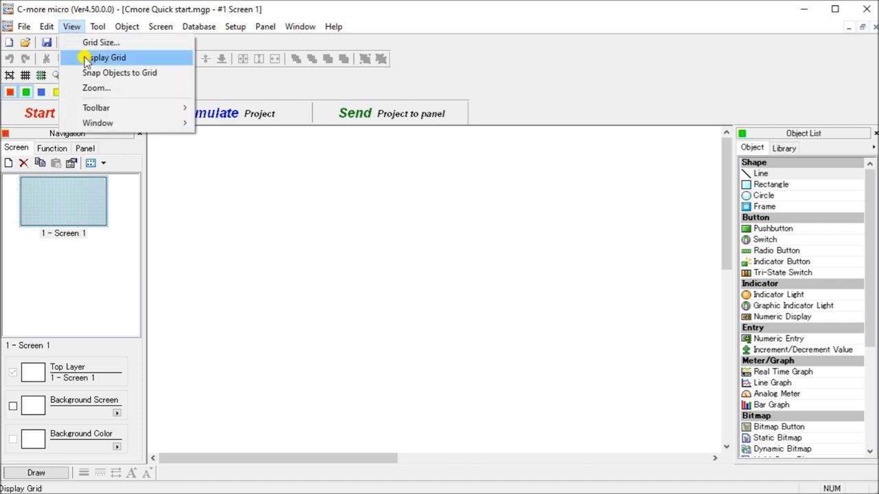
click(93, 88)
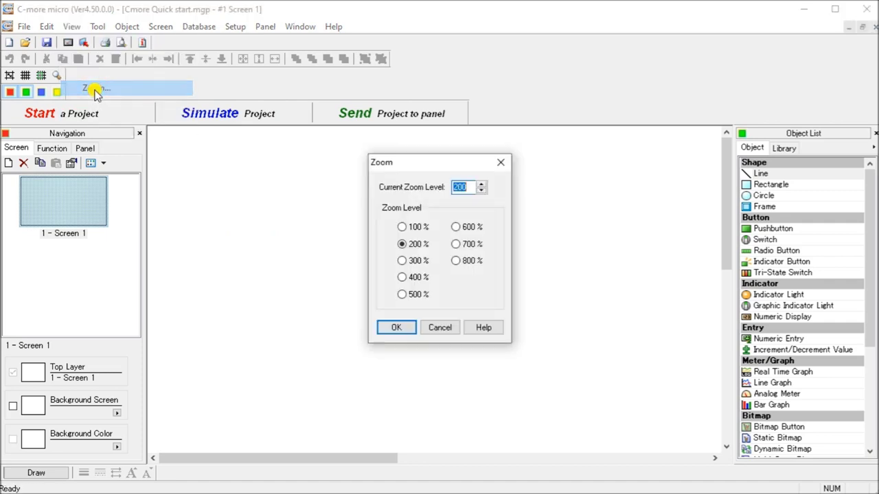
click(402, 227)
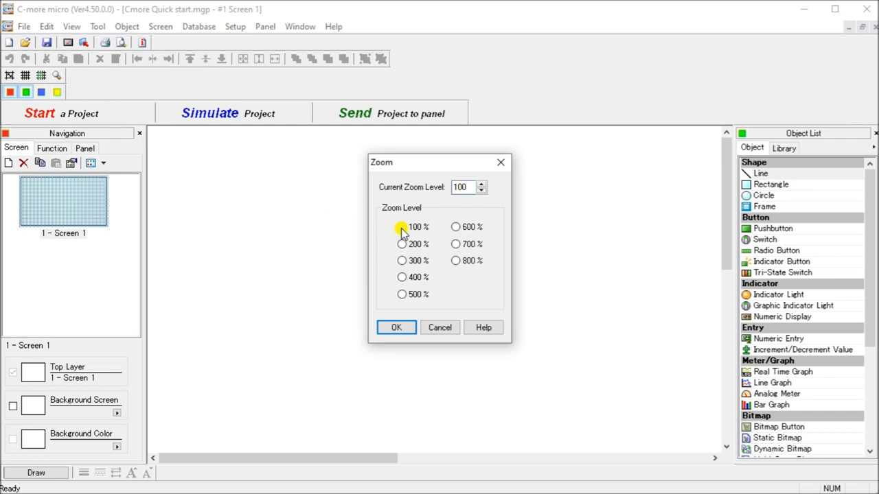
click(397, 330)
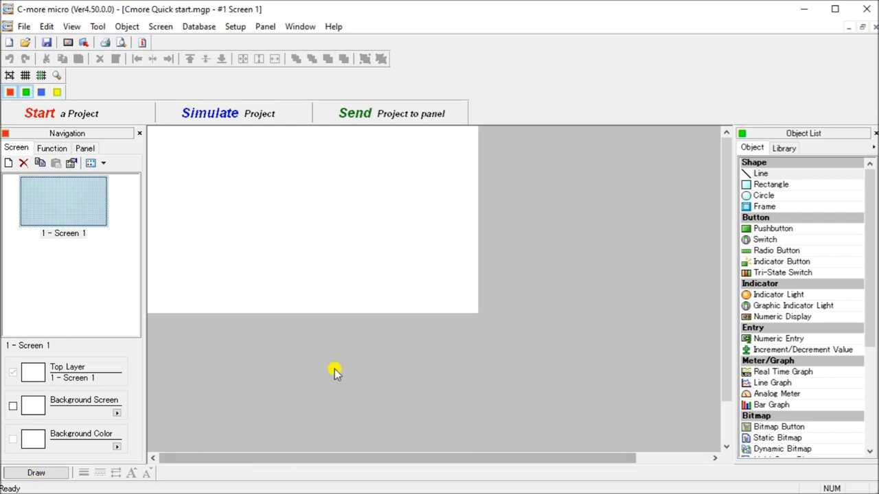
Turn on Display Grid and Snap Objects to Grid for the screen canvas
click(71, 27)
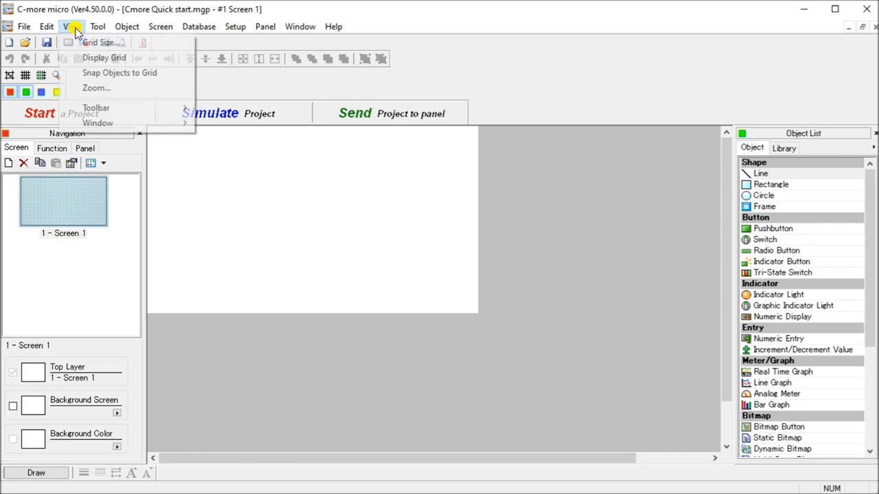
click(90, 62)
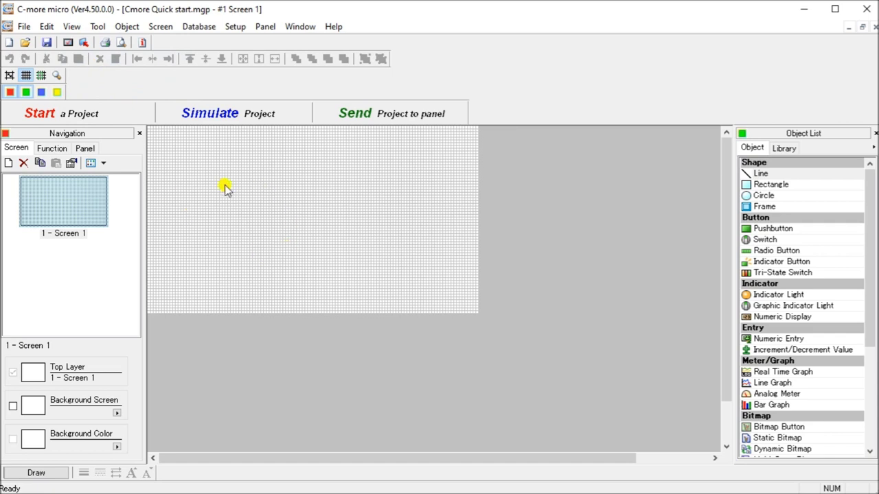
click(72, 27)
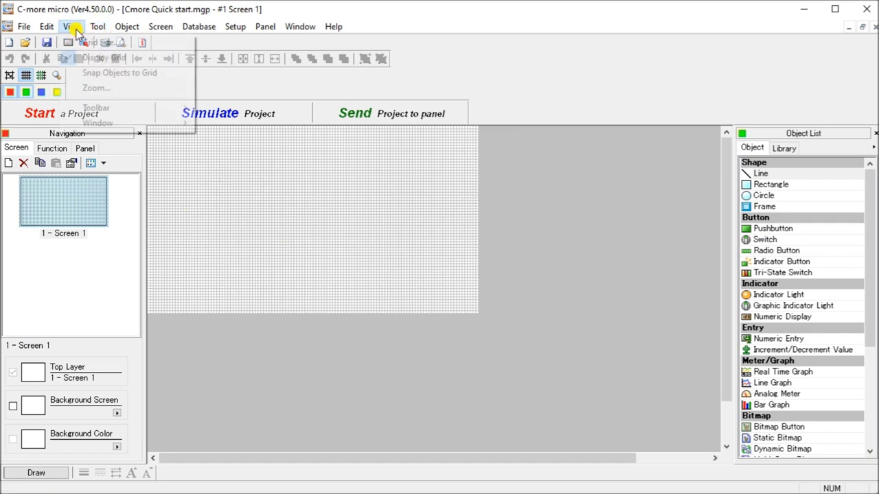
click(95, 74)
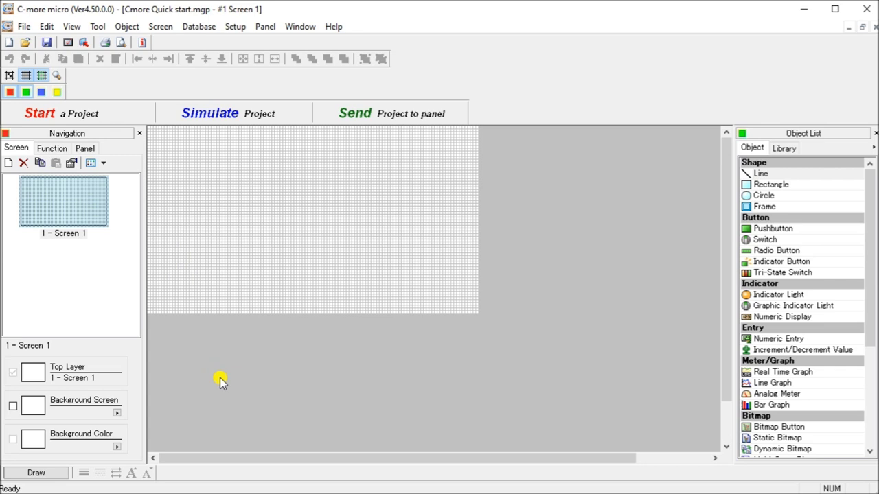
click(22, 28)
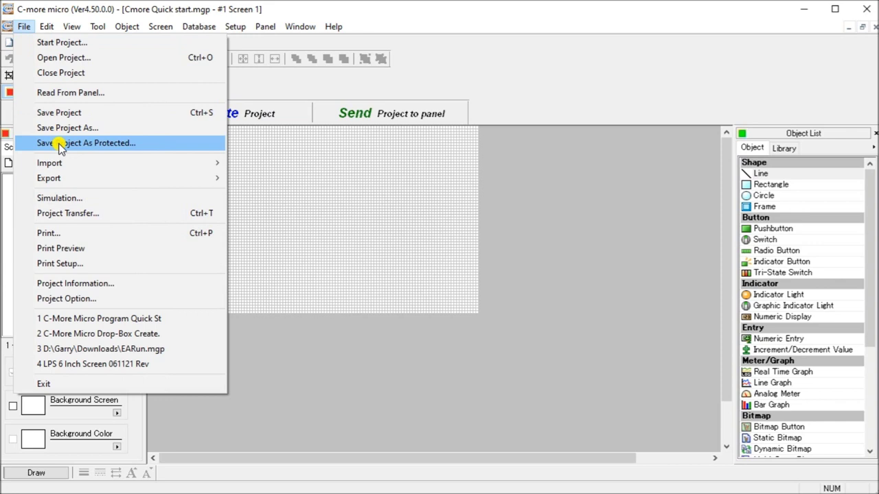
Choose C-More Micro Program Quick Start.csv for a Tag Name Database import
mouse_move(63, 168)
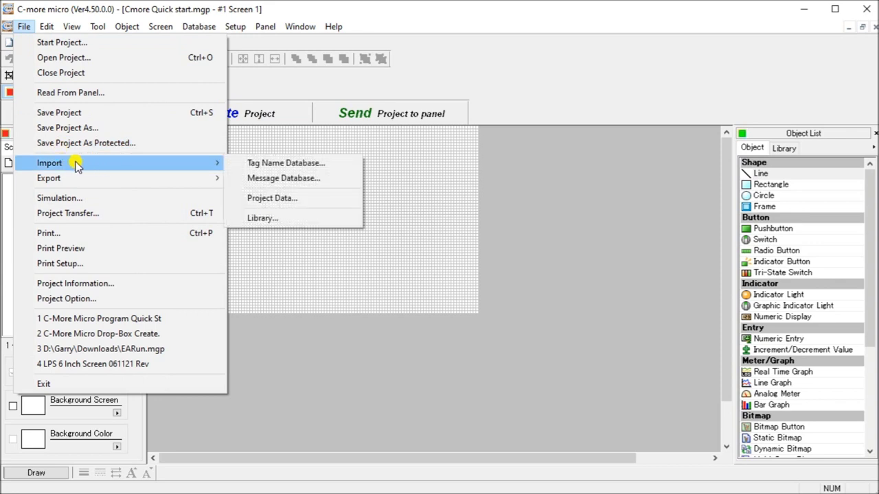
click(266, 168)
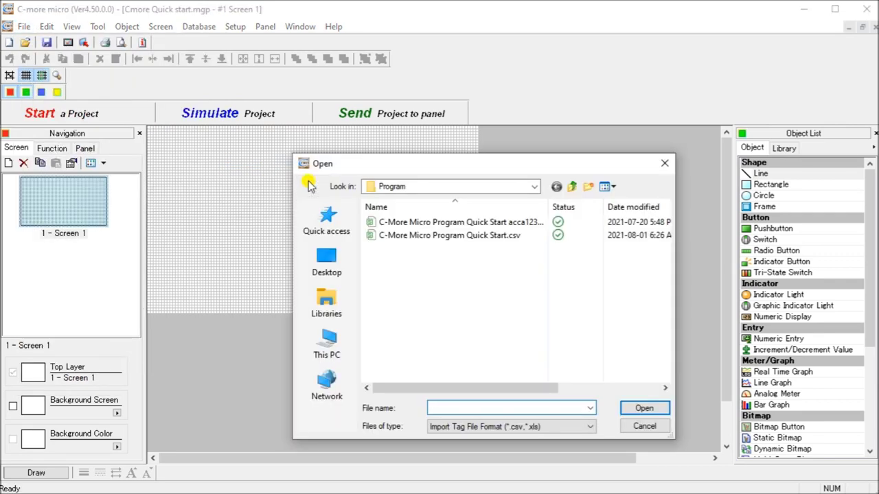
drag(385, 167, 179, 144)
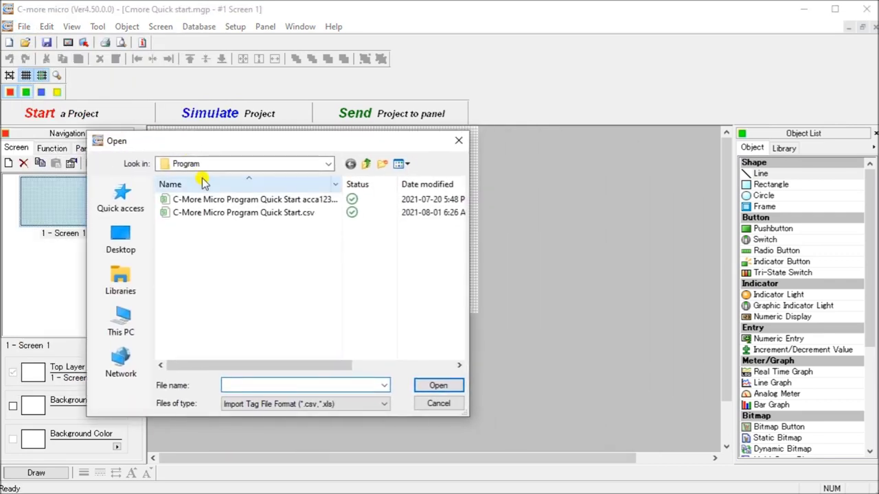
click(211, 215)
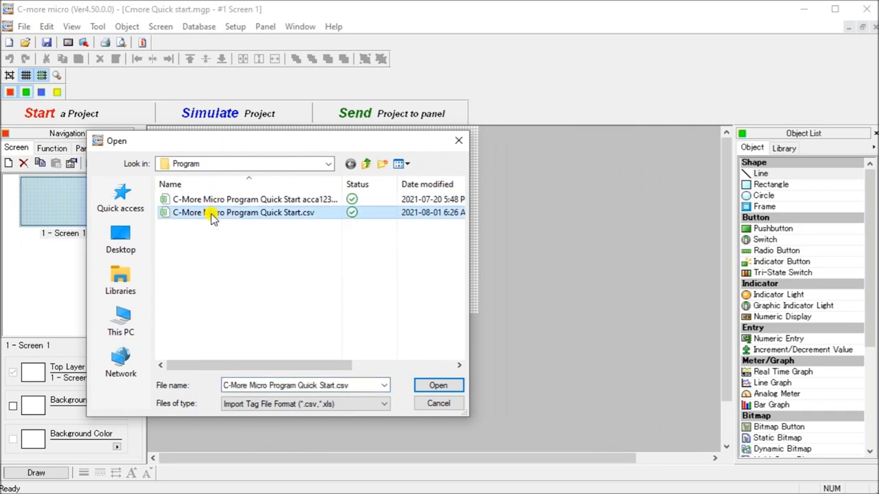
click(428, 386)
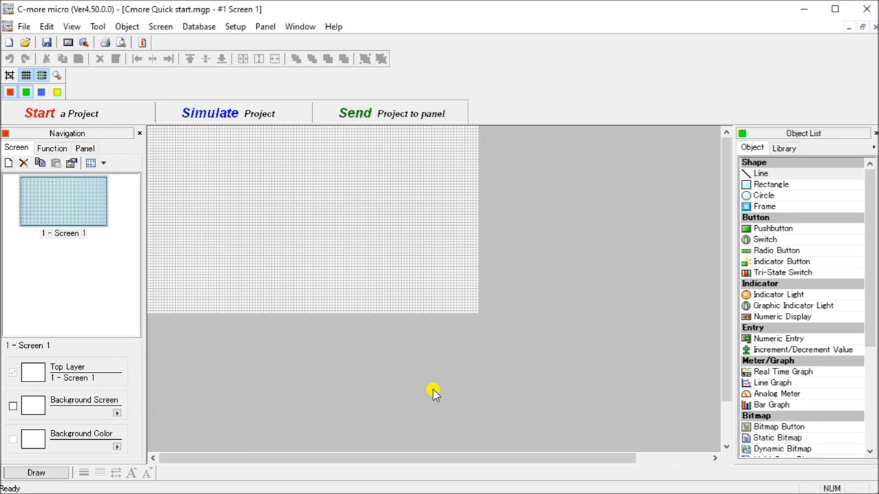
Import the CSV tags into device DEV001, then close the import log and dialog
drag(230, 226, 226, 120)
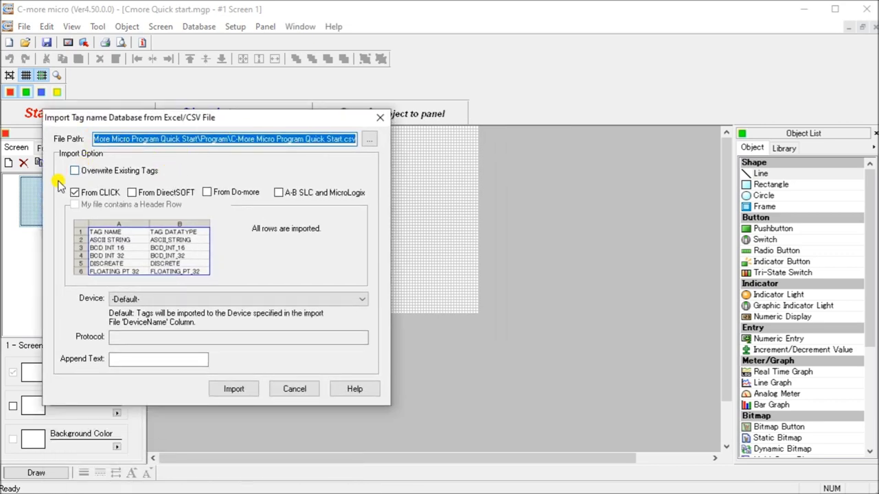
click(118, 299)
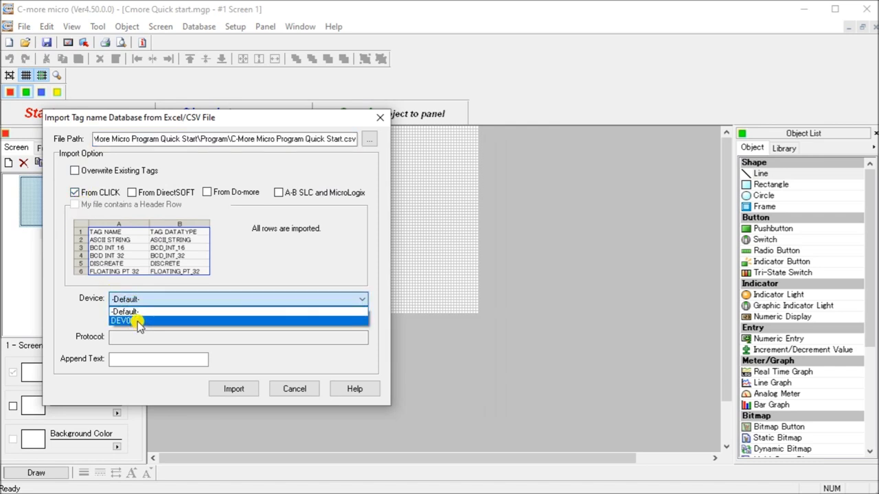
click(138, 322)
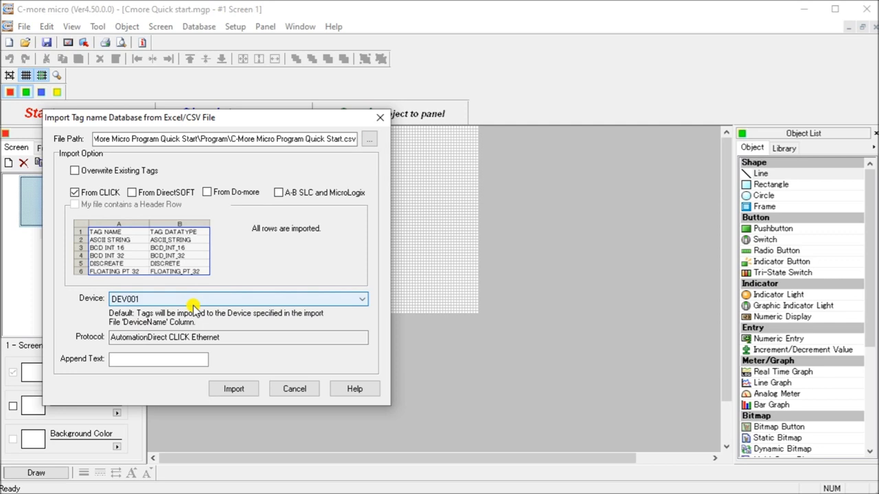
click(236, 389)
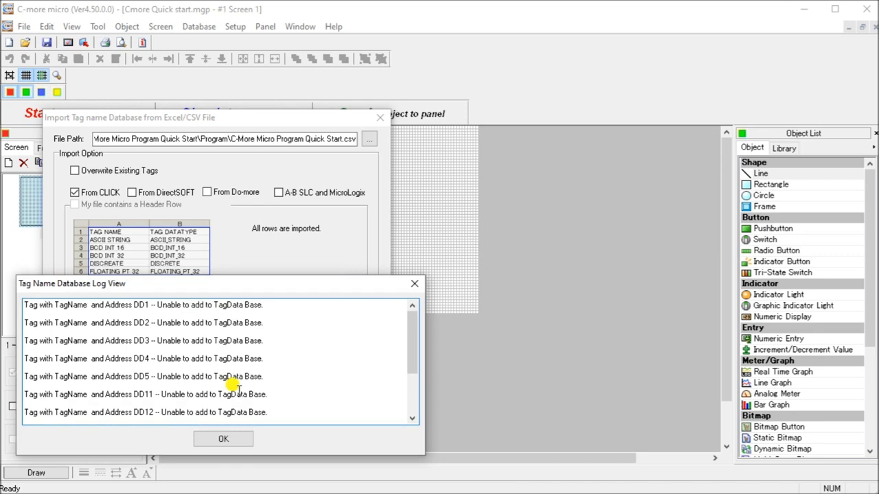
click(221, 410)
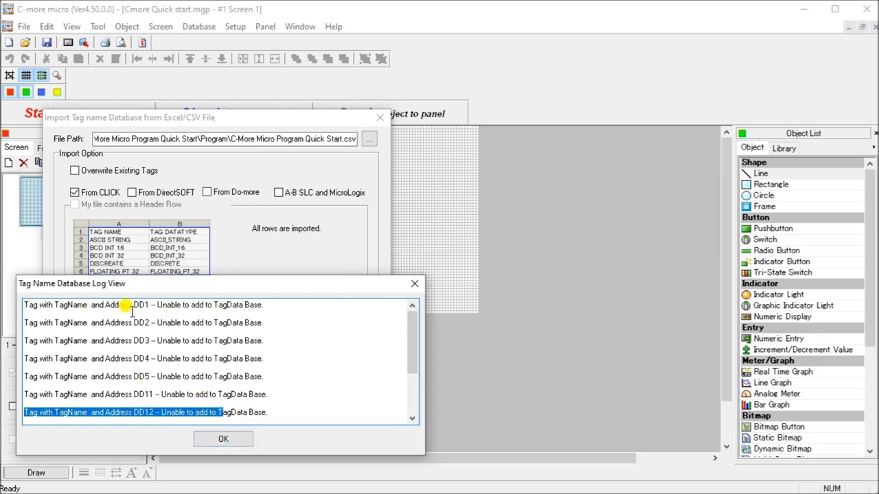
click(228, 439)
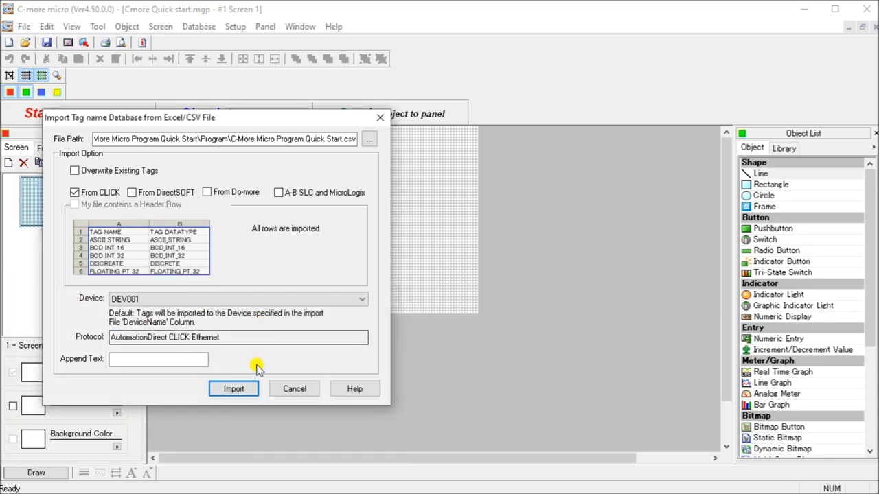
click(289, 389)
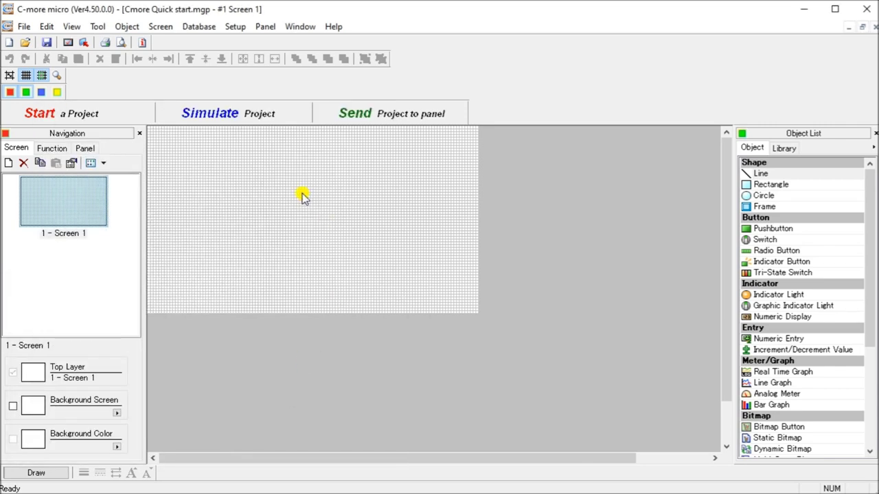
Filter the Tag Name Database to DEV001, review its tags, and cancel without changes
click(198, 26)
click(210, 42)
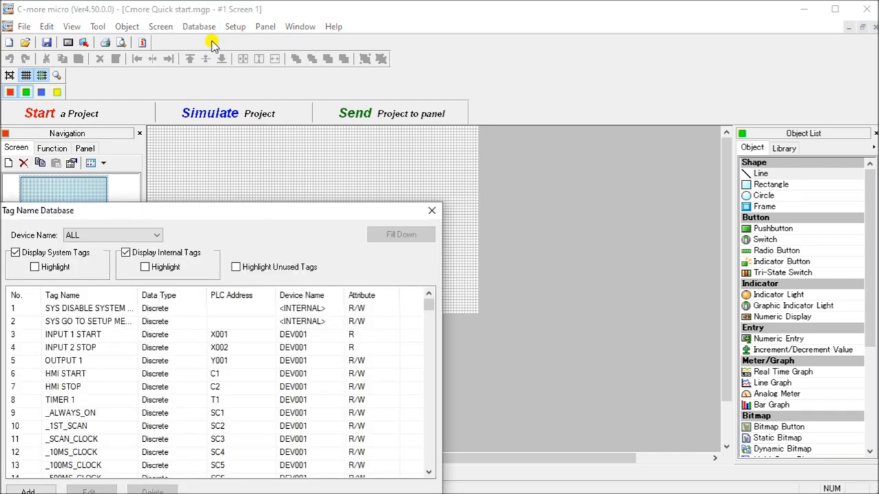
drag(202, 213, 239, 107)
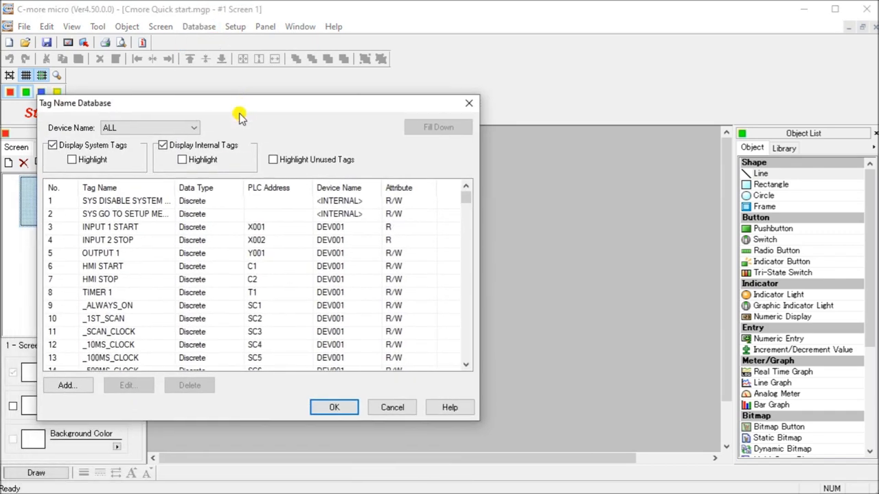
click(192, 129)
click(153, 159)
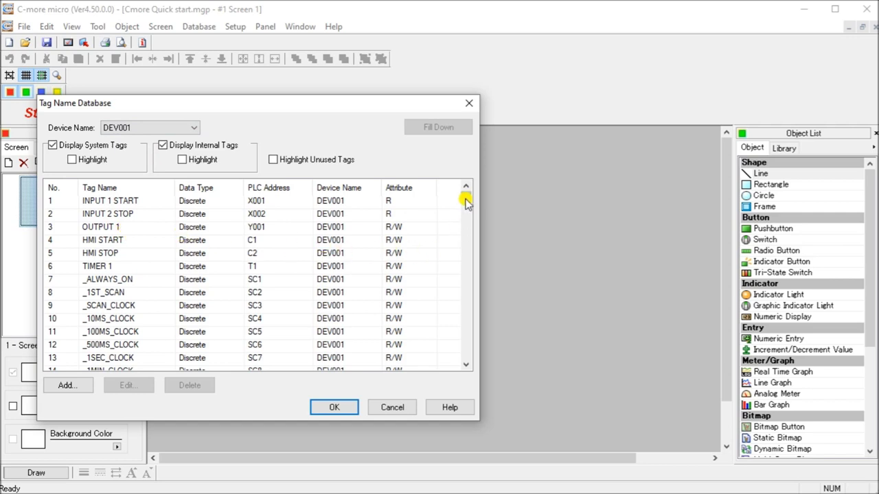
click(390, 407)
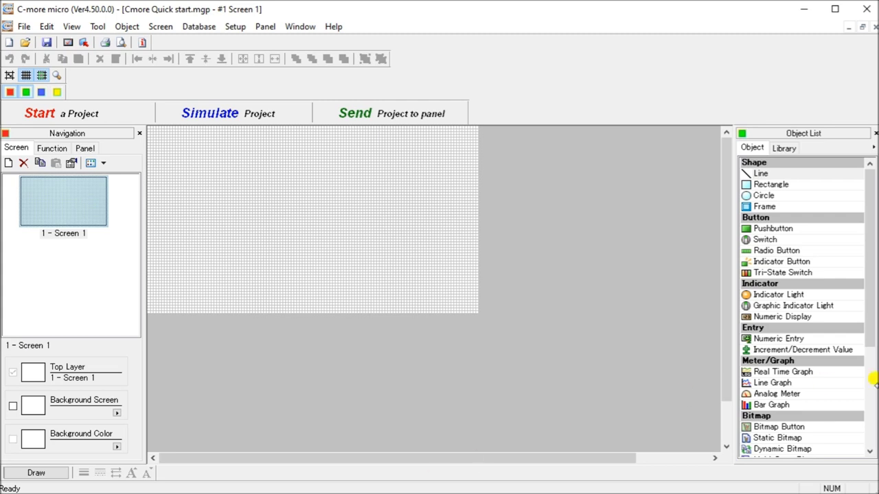
drag(867, 203, 805, 378)
Place a pushbutton on Screen 1 and set its OFF and ON text to Start
scroll(805, 378, up, 2)
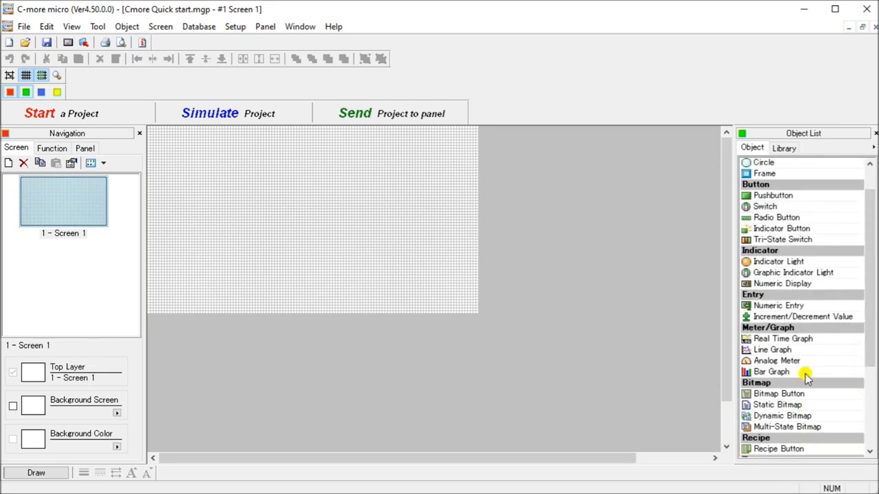
scroll(805, 377, up, 1)
click(769, 229)
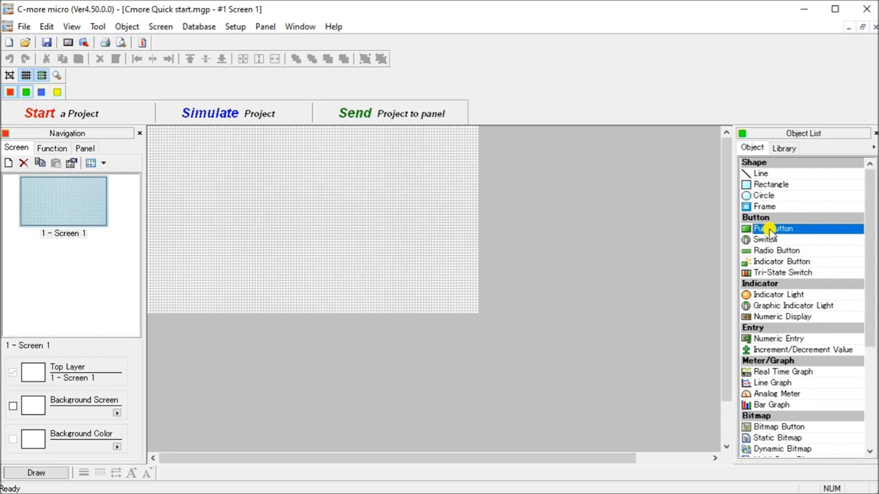
click(275, 194)
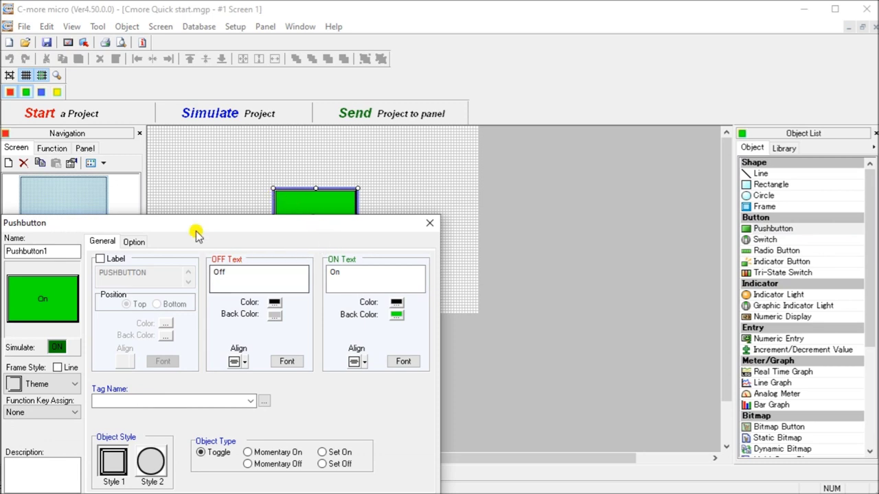
drag(195, 228, 353, 149)
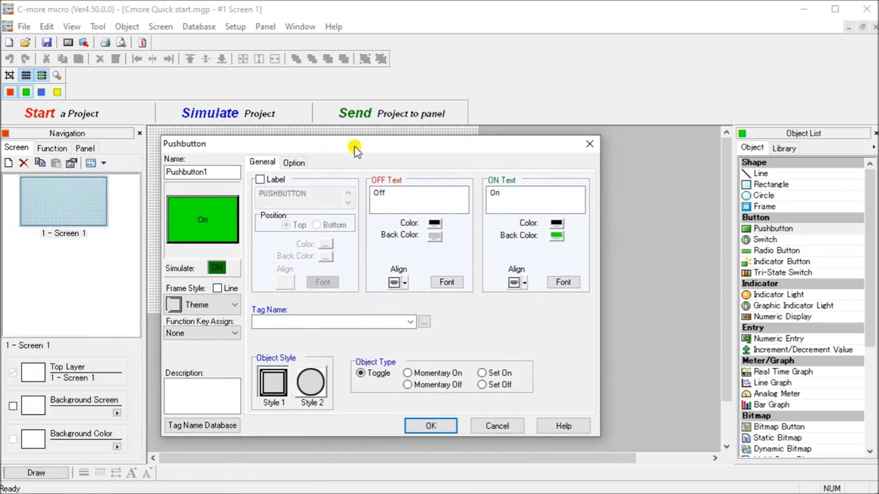
drag(392, 193, 368, 191)
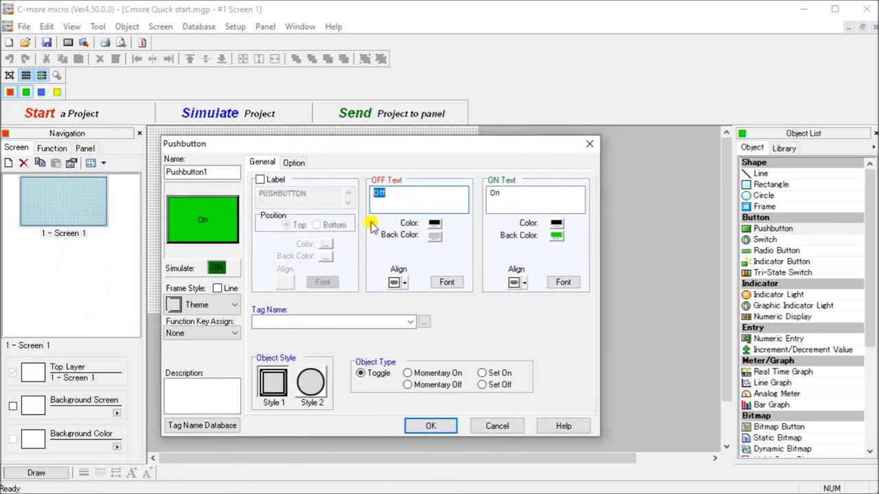
text(Start)
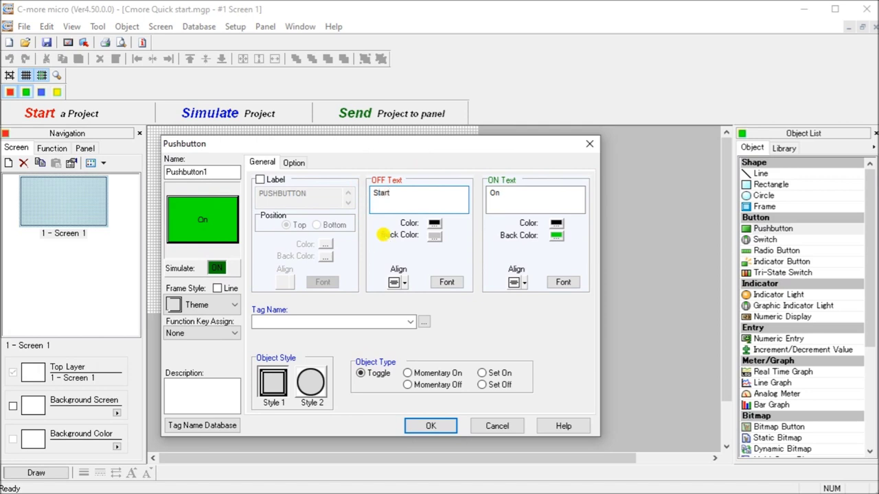
drag(511, 195, 480, 193)
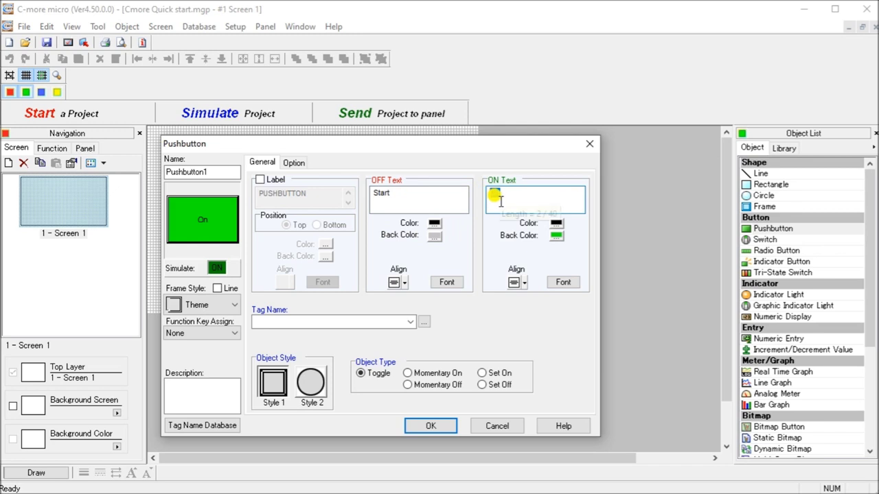
text(Start)
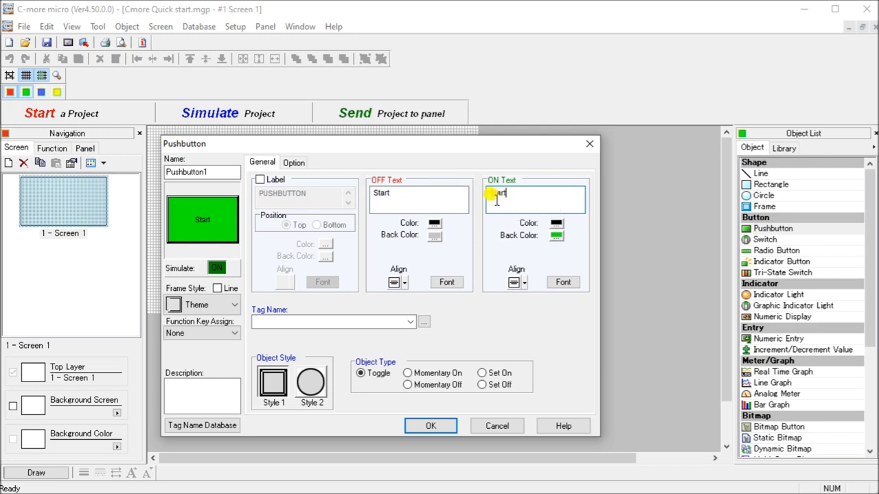
Link the pushbutton to tag HMI START, make it Momentary On, and confirm
click(424, 322)
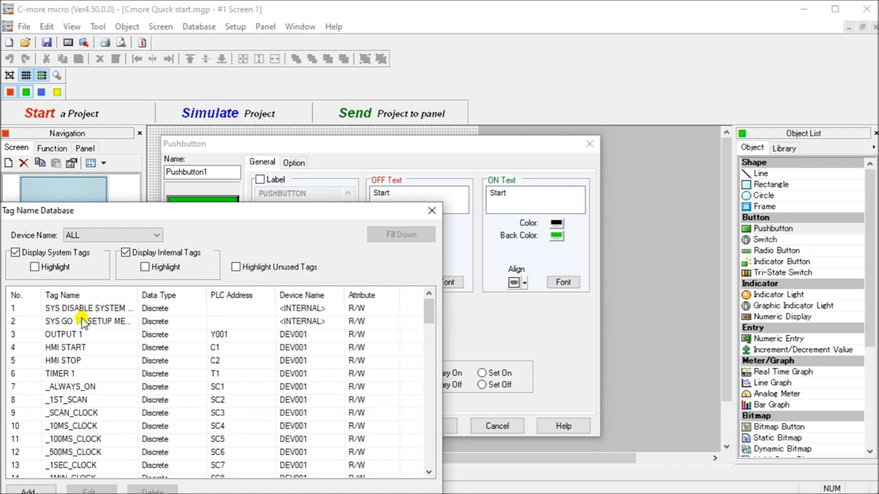
click(81, 348)
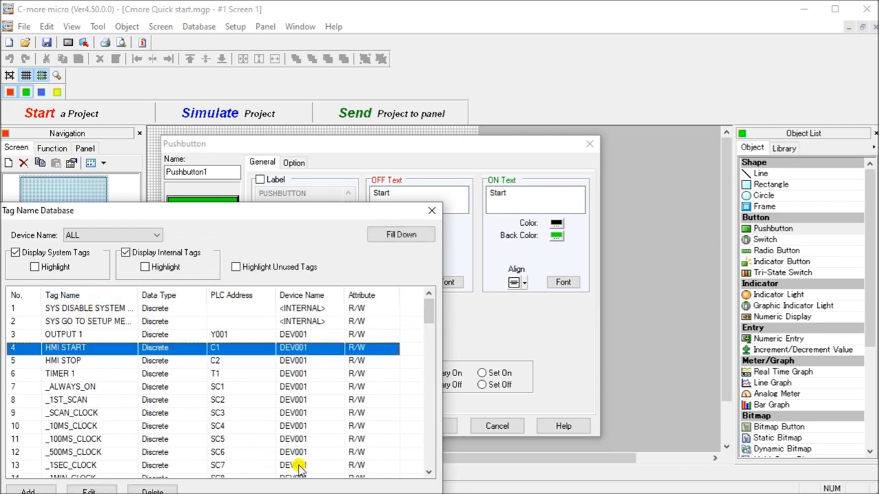
drag(189, 218, 251, 135)
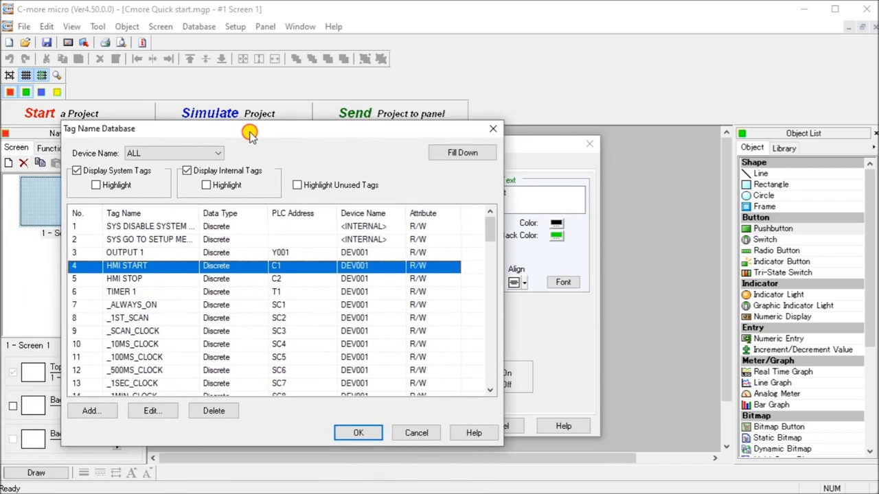
click(358, 431)
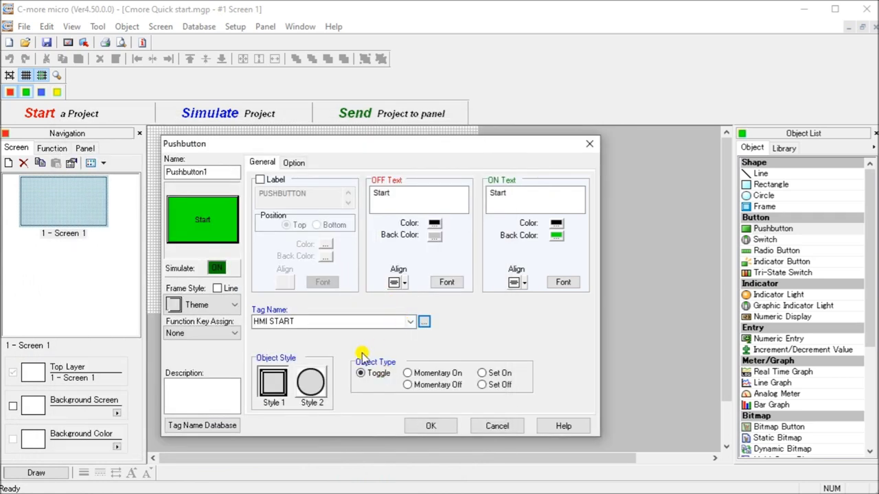
click(408, 373)
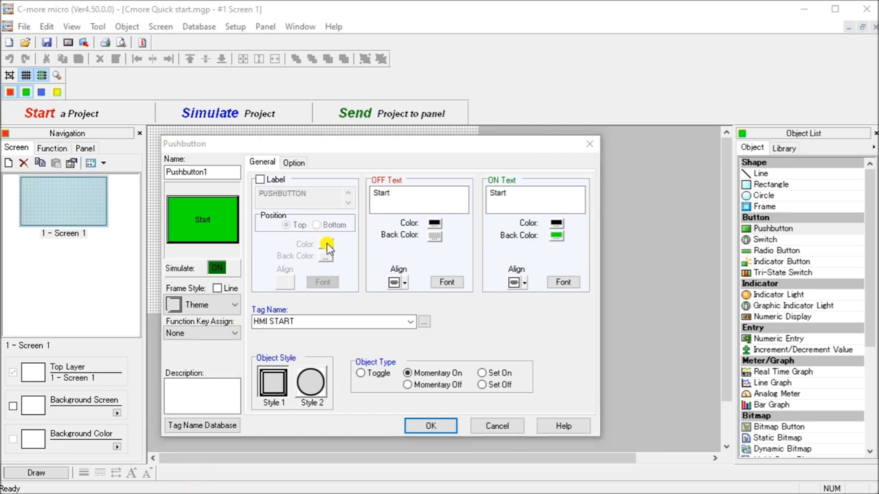
click(432, 427)
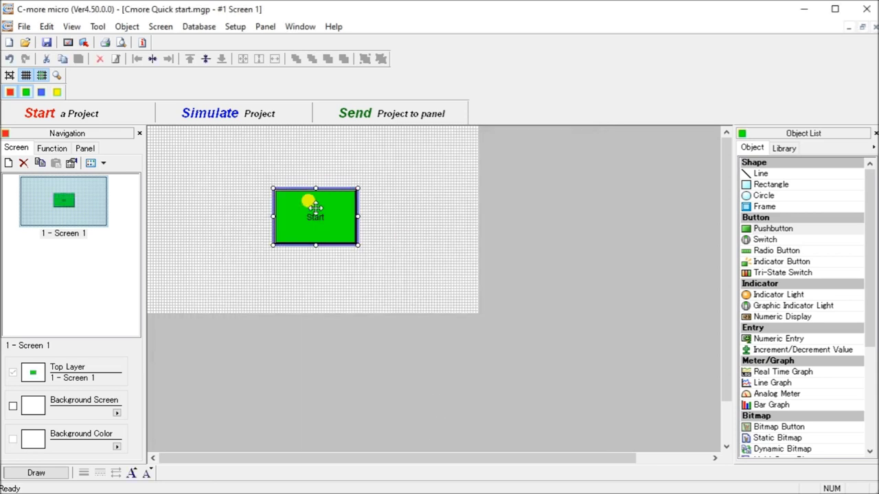
Move the Start button to the top-left and paste a copy below it
drag(313, 221, 207, 184)
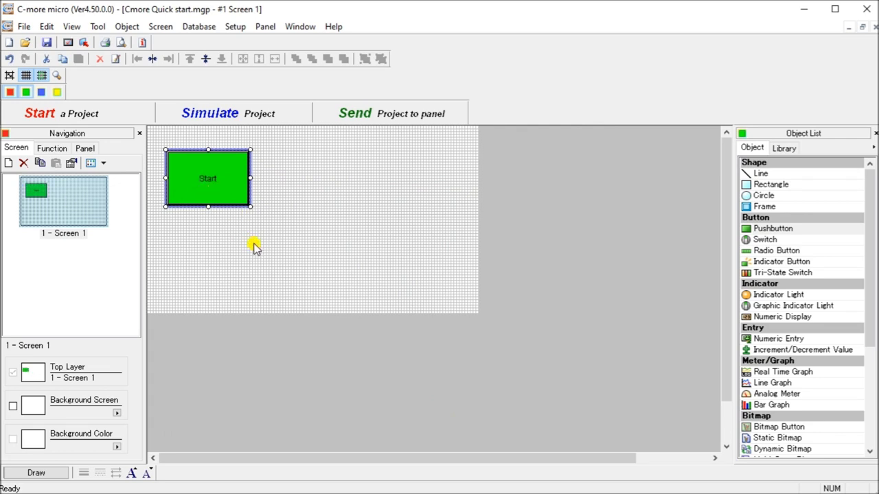
right_click(206, 177)
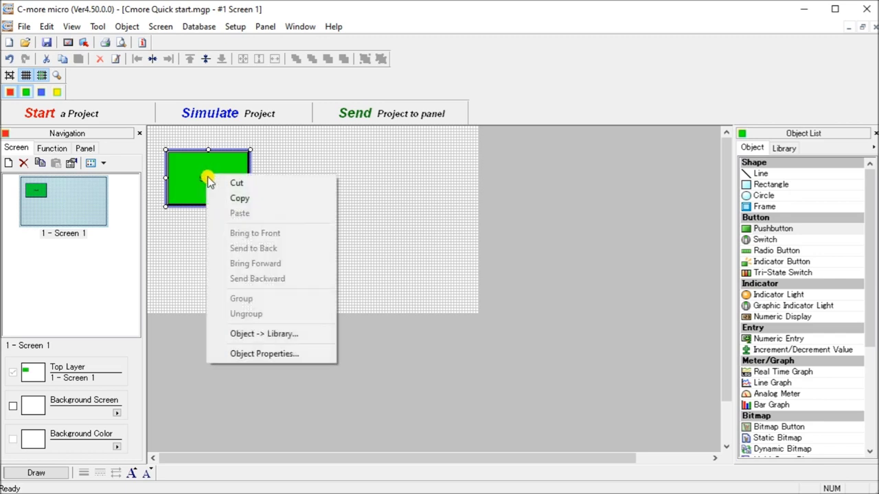
click(228, 198)
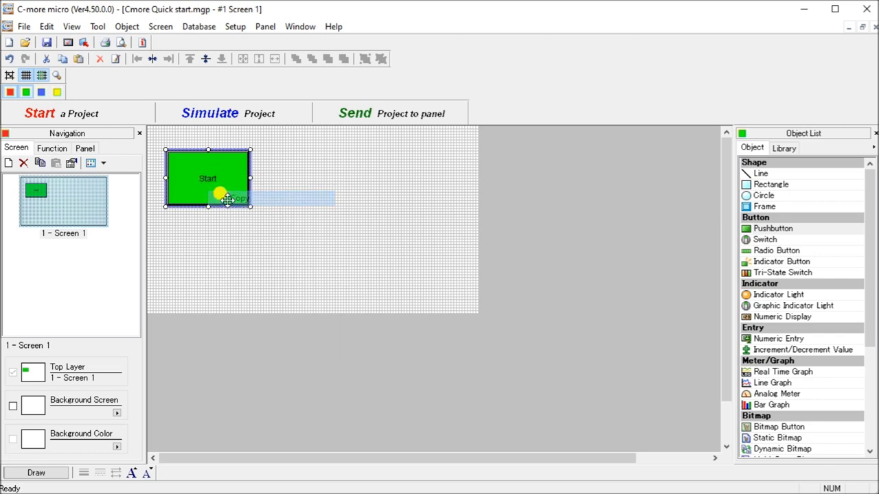
right_click(239, 248)
click(262, 283)
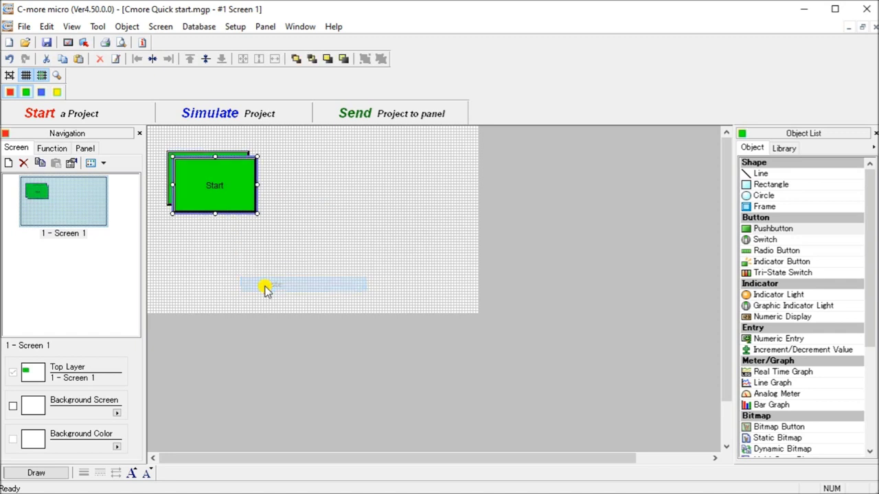
drag(226, 171, 227, 249)
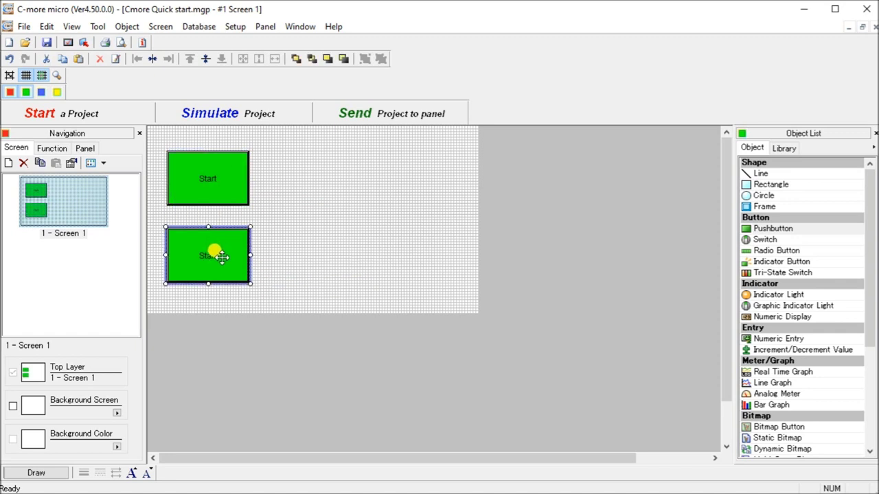
Relabel the copied button Stop and give its ON state a red background
double_click(221, 255)
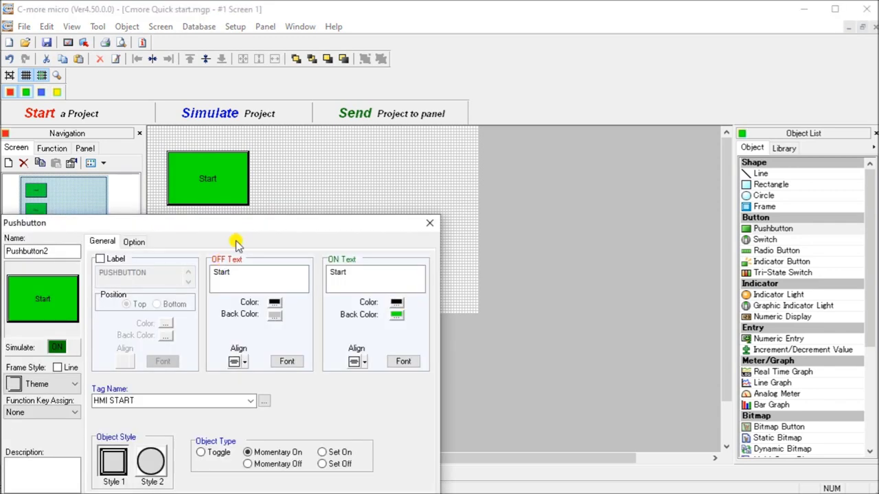
drag(236, 226, 284, 187)
drag(280, 229, 235, 232)
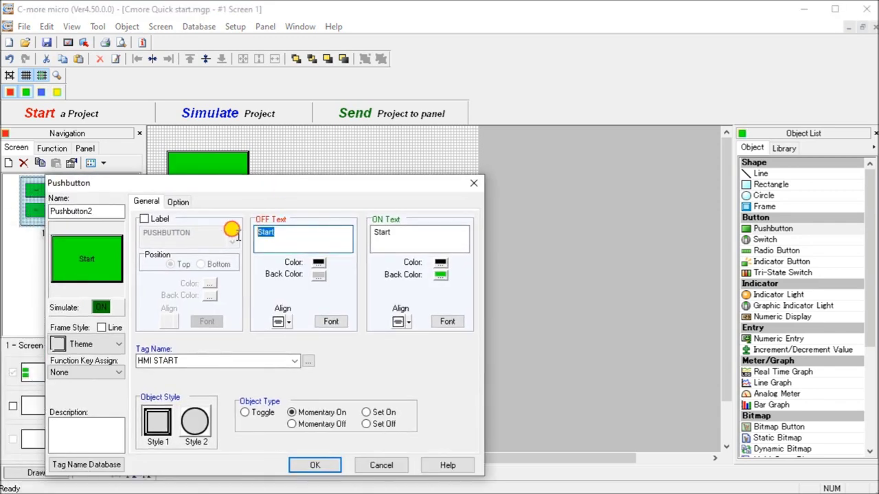
text(St)
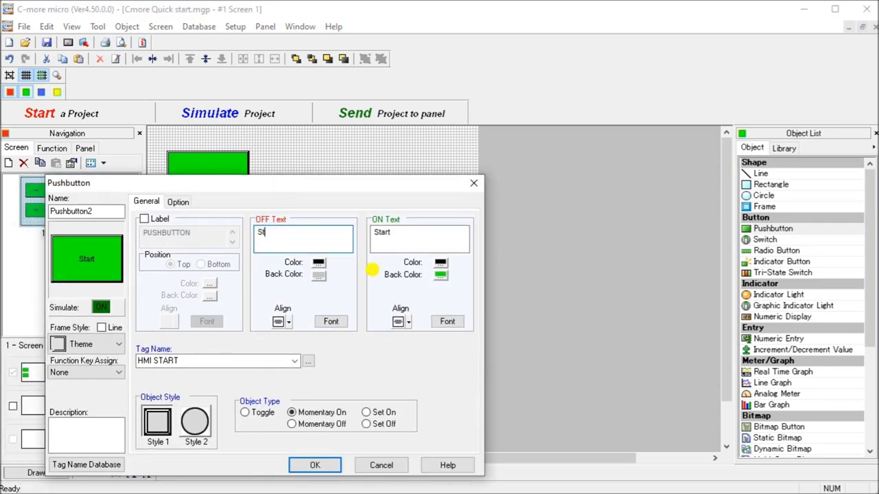
text(op)
drag(408, 235, 363, 240)
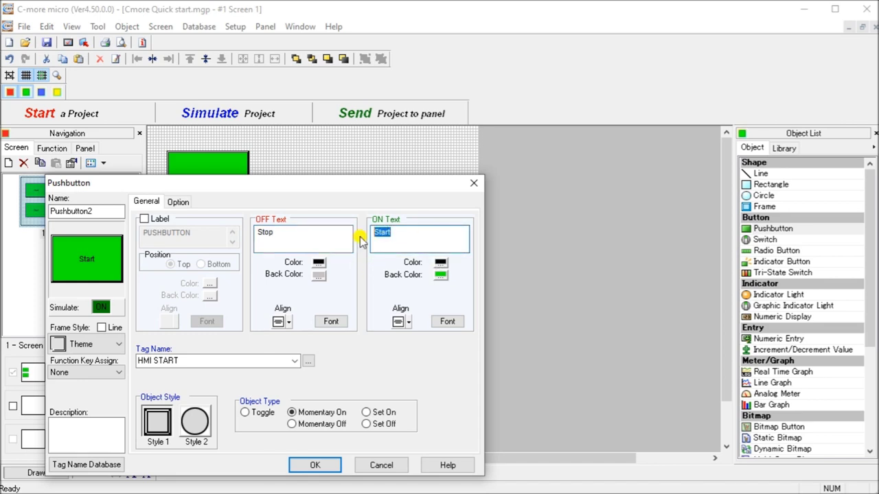
text(Stop)
click(441, 276)
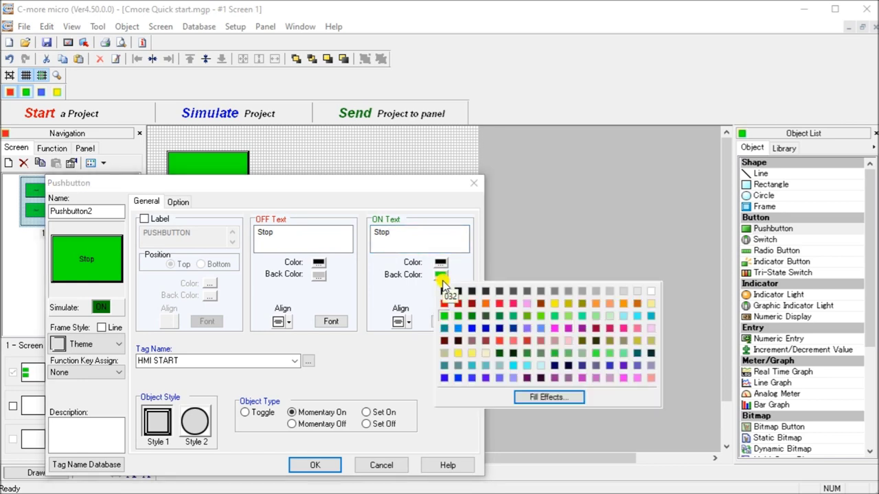
click(445, 303)
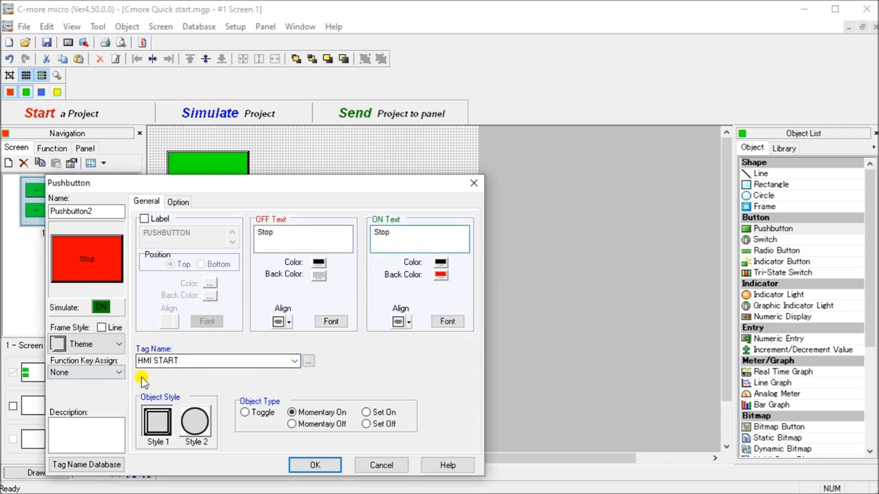
Link the Stop button to tag HMI STOP, preview its states, and save
click(309, 362)
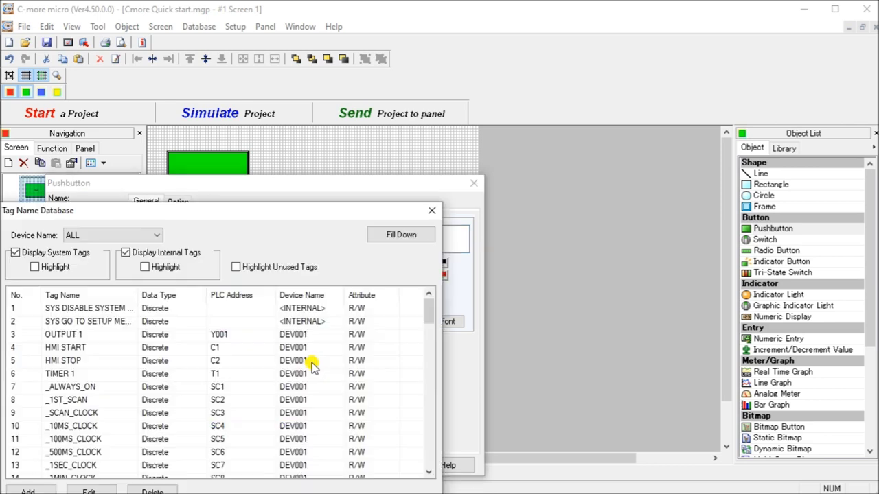
click(88, 364)
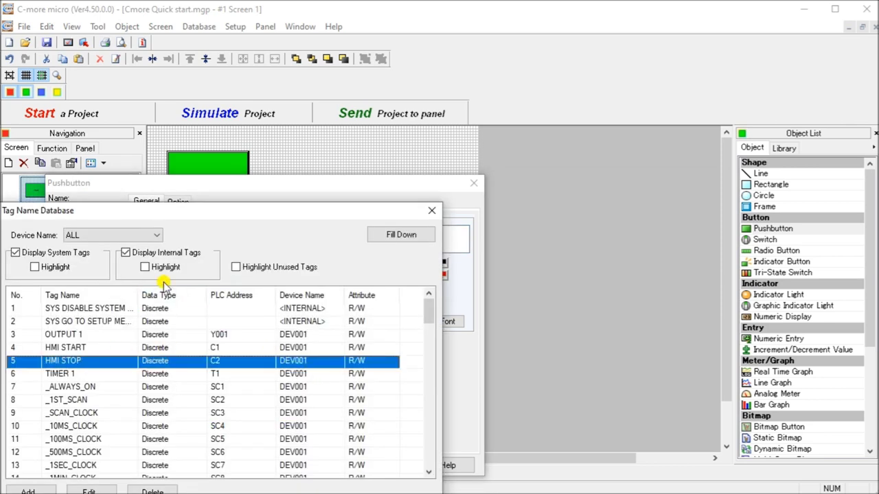
drag(213, 214, 236, 169)
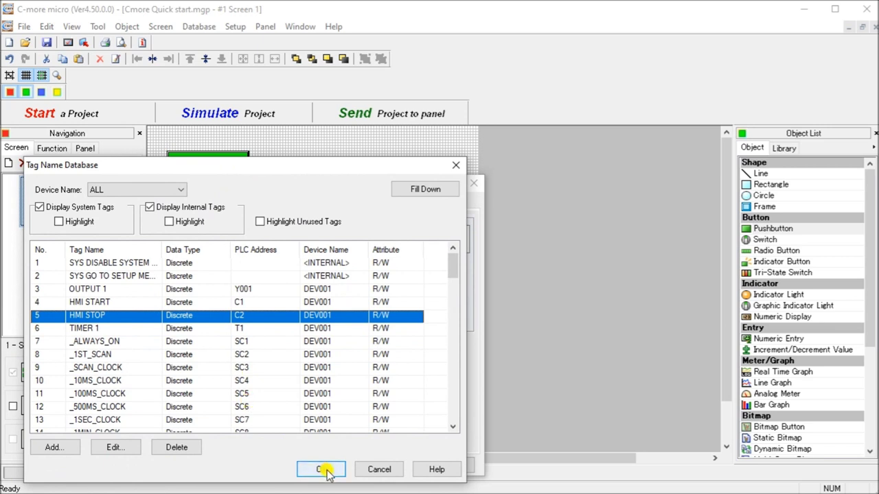
click(321, 469)
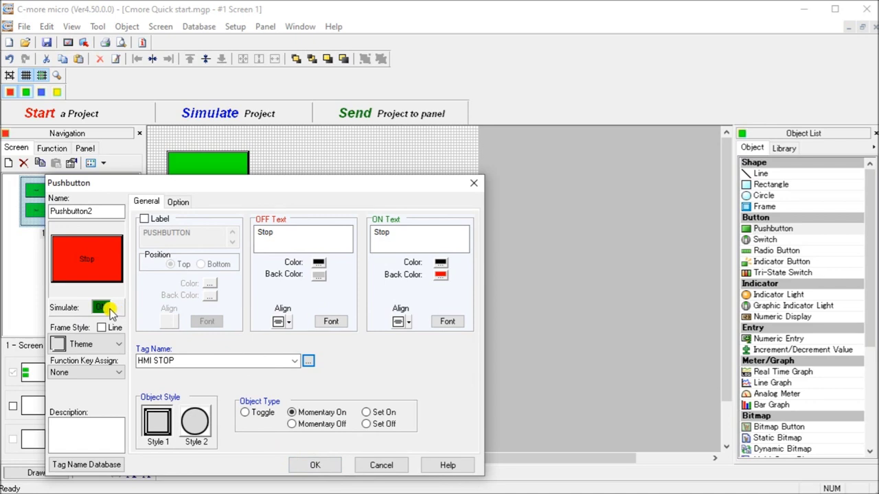
click(104, 307)
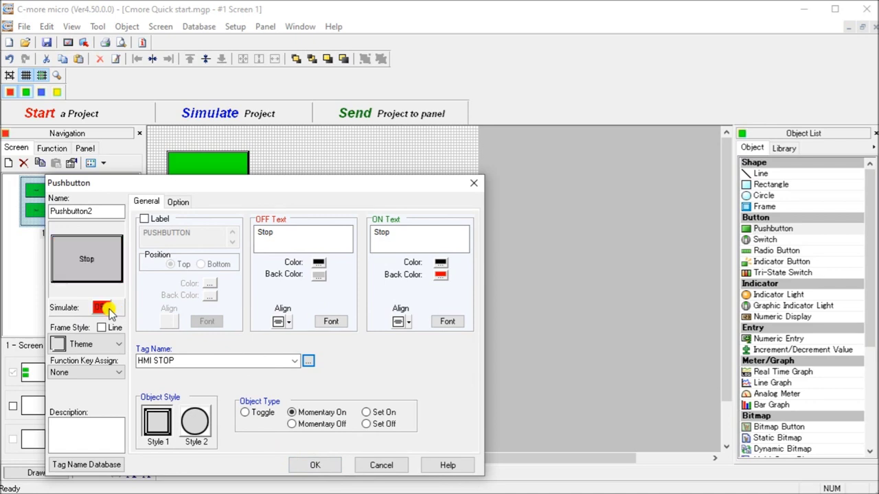
click(109, 309)
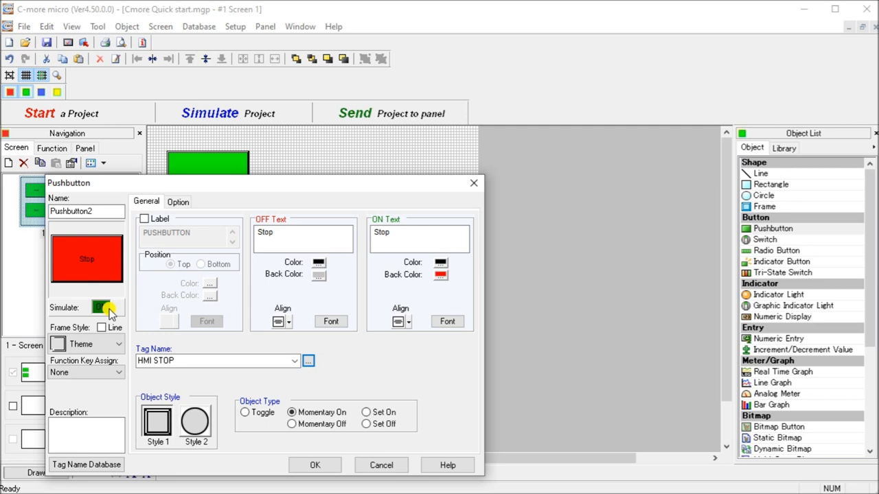
click(331, 465)
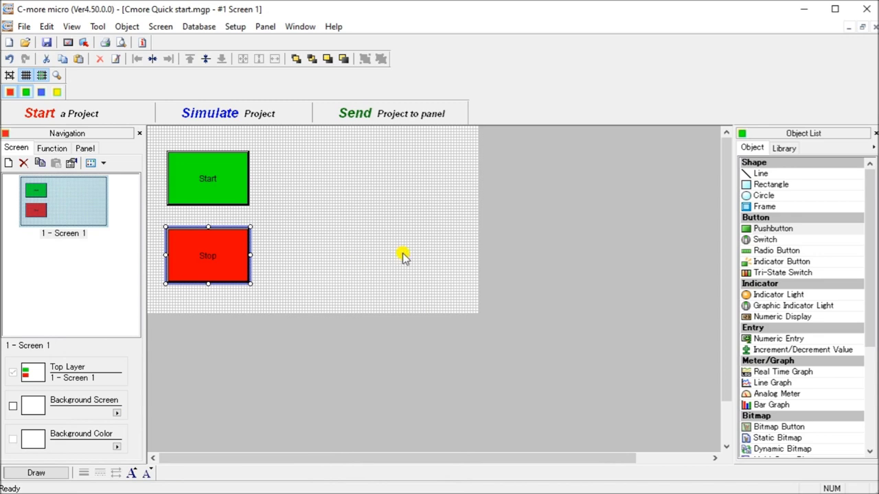
Open the indicator light Parts List and place the default indicator on Screen 1
click(774, 295)
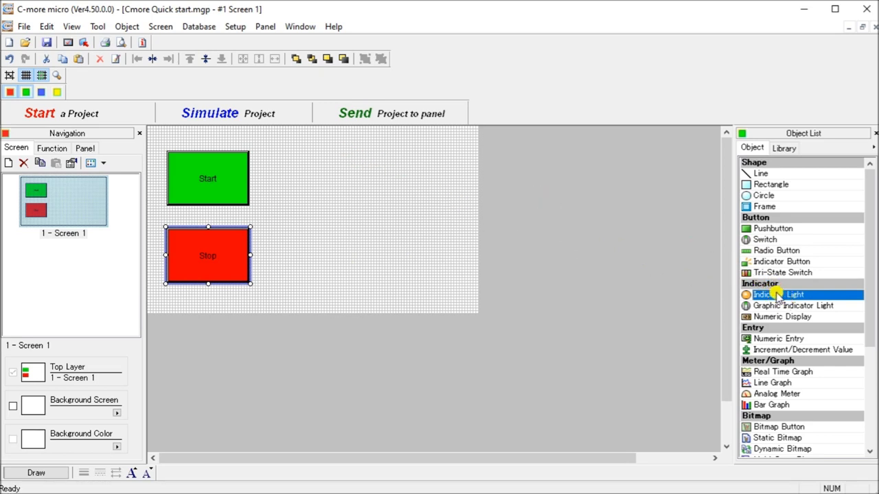
click(40, 91)
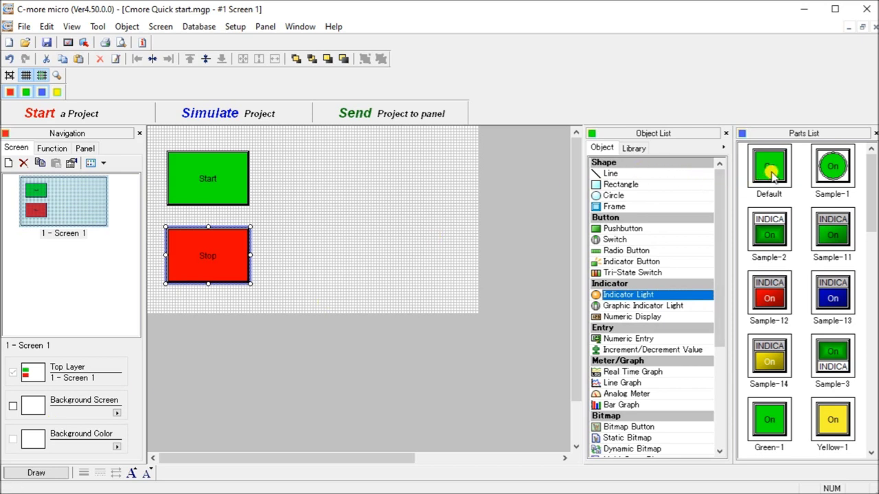
drag(772, 175, 345, 152)
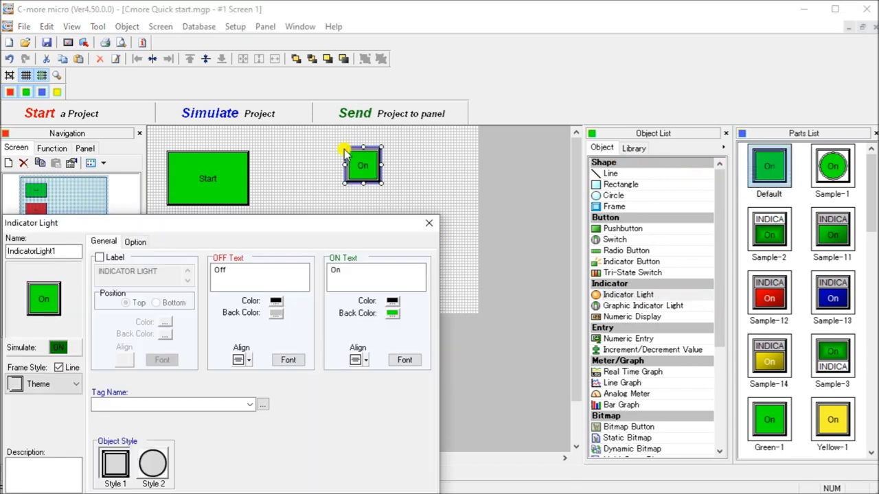
Set the indicator's OFF text to 'Output 1 Off' and ON text to 'Output 1 On'
double_click(240, 270)
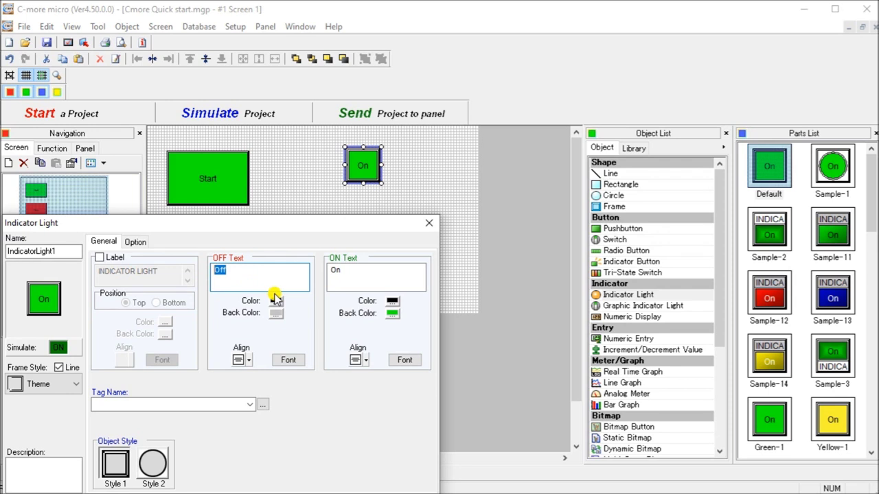
text(Output 1)
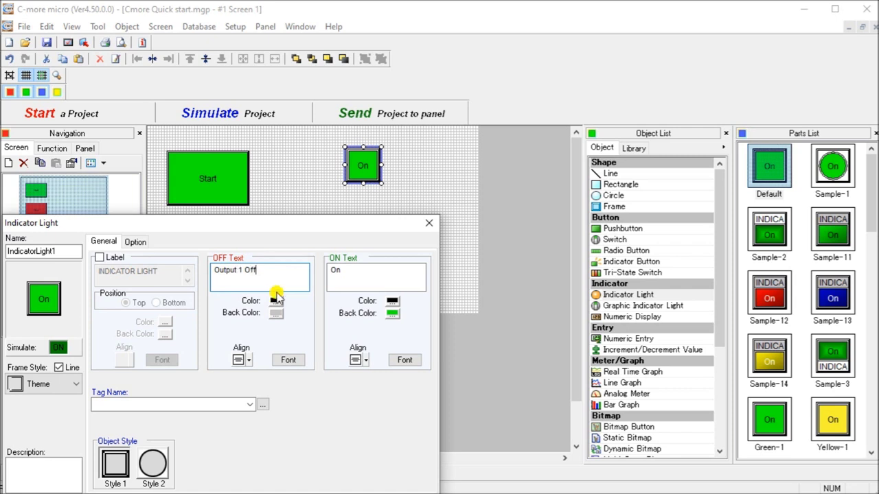
drag(276, 270, 192, 278)
right_click(232, 273)
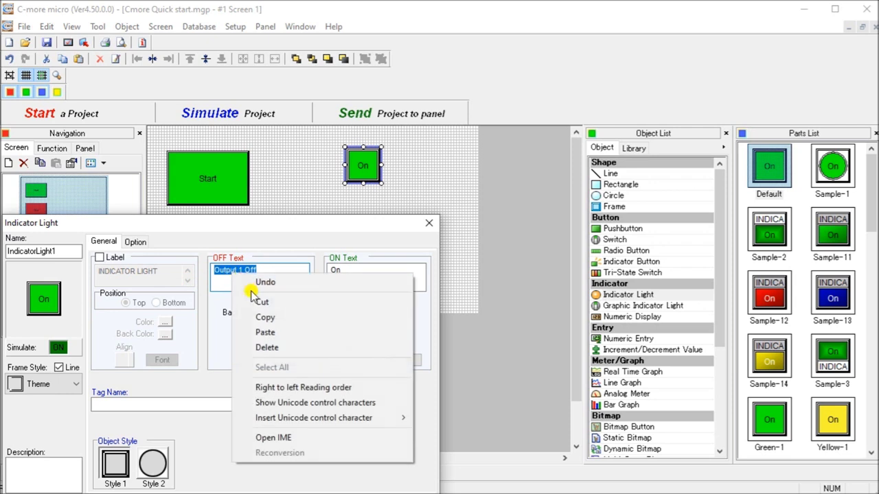
click(261, 317)
drag(347, 272, 324, 273)
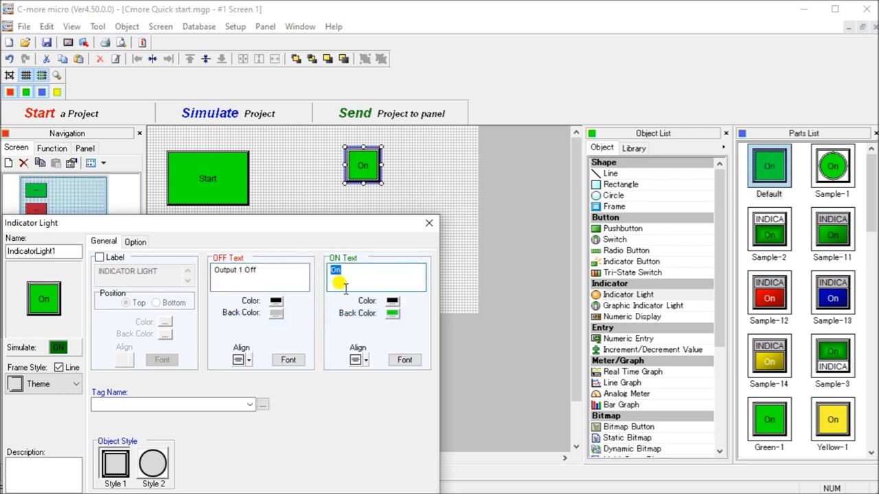
key(ctrl+v)
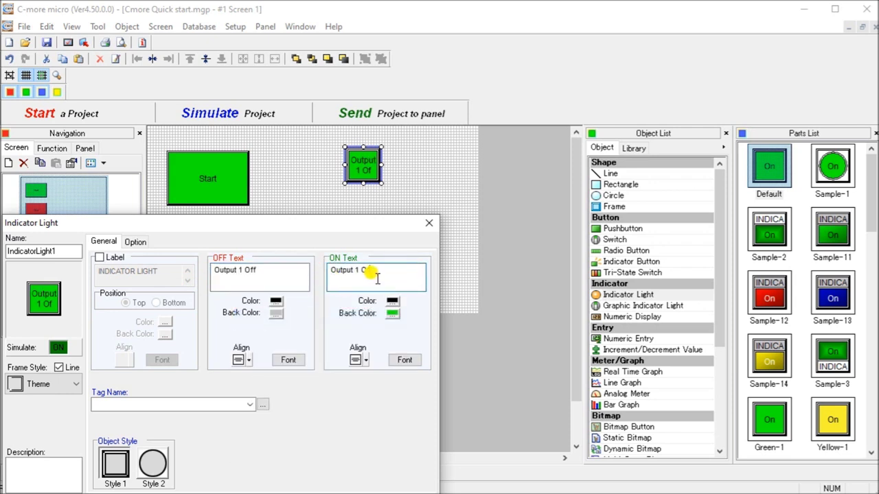
text(n)
drag(294, 236, 362, 225)
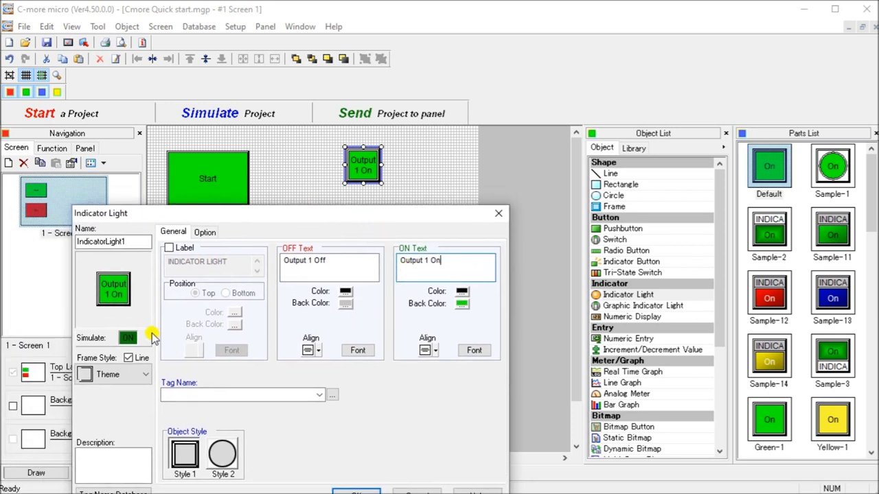
click(129, 338)
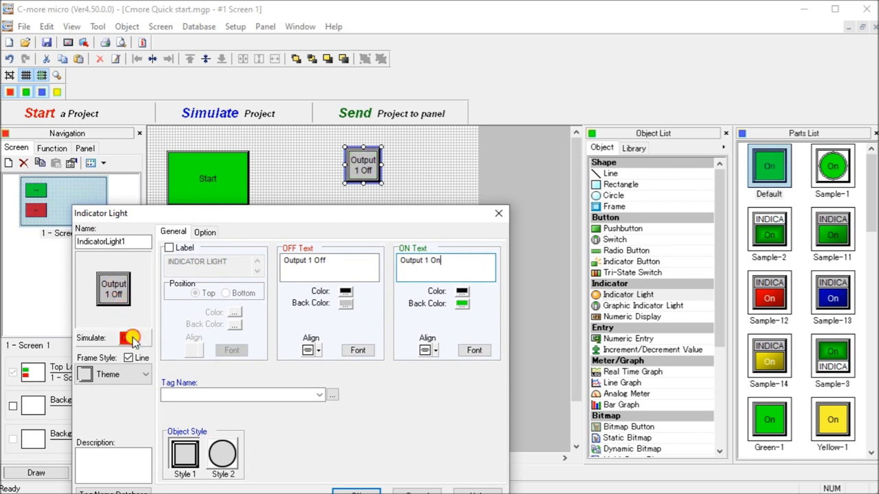
click(128, 338)
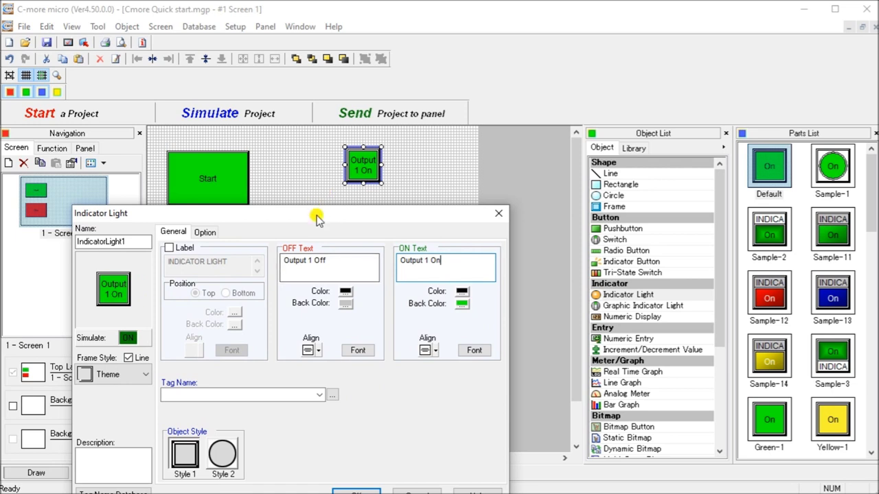
Link the indicator light to tag OUTPUT 1 and save its settings
drag(316, 216, 325, 141)
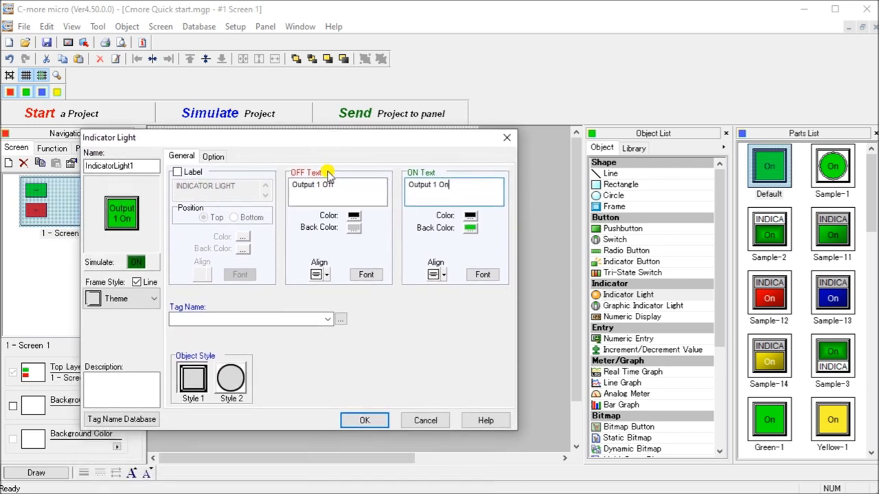
click(341, 319)
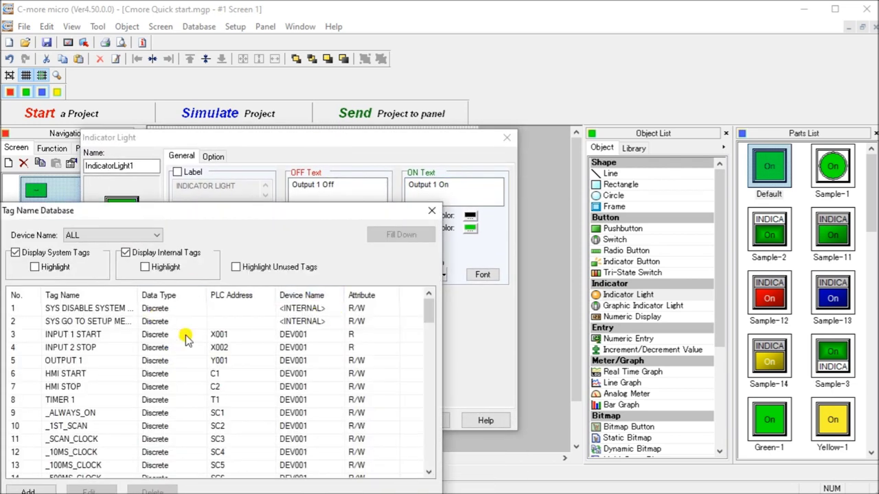
click(85, 362)
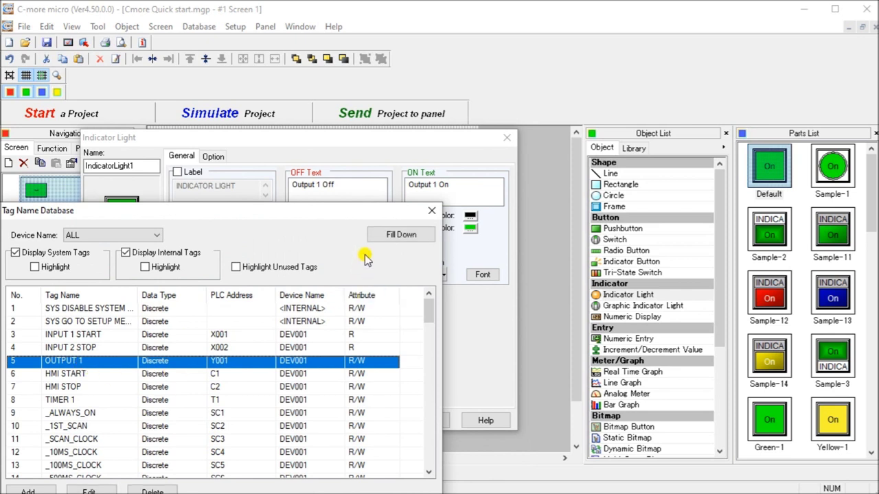
drag(320, 213, 368, 137)
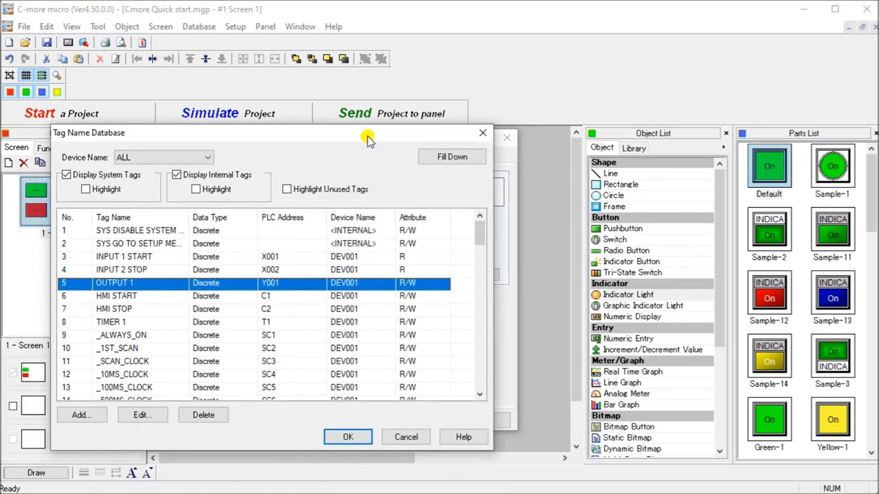
click(353, 435)
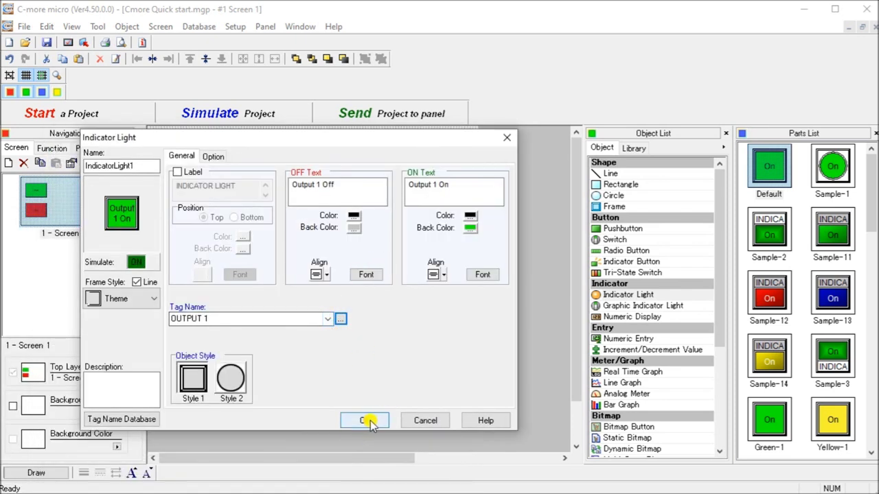
click(368, 421)
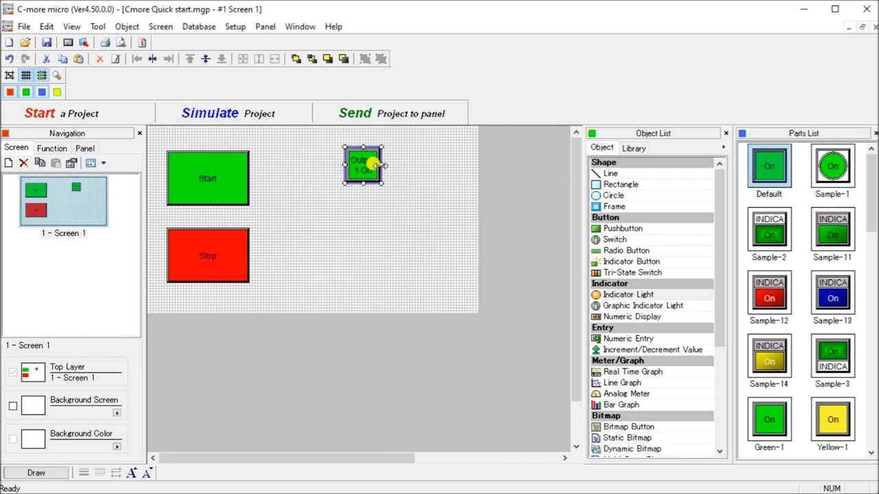
Widen the Output 1 indicator on both sides, shorten its height, and deselect it
drag(343, 165, 270, 162)
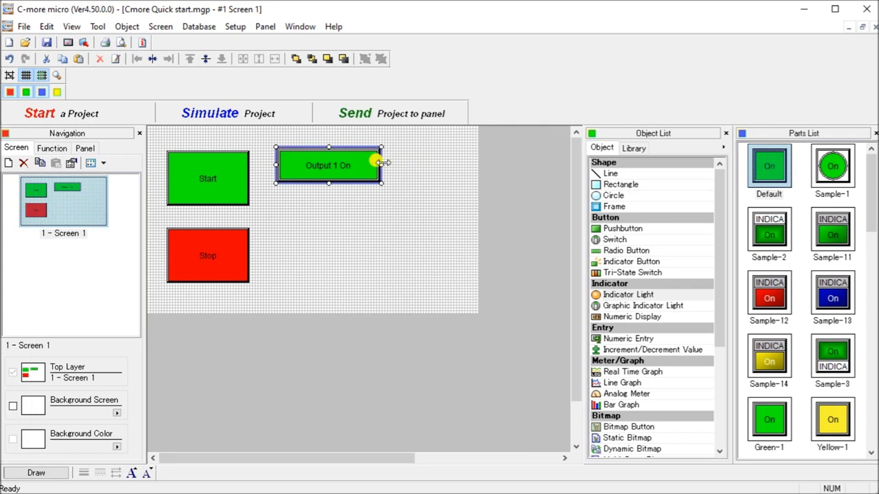
drag(381, 163, 467, 159)
drag(369, 183, 370, 151)
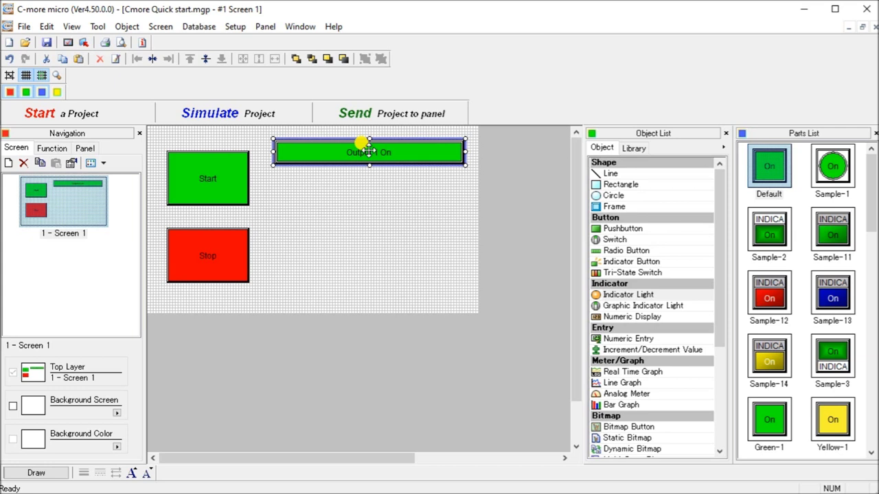
click(358, 233)
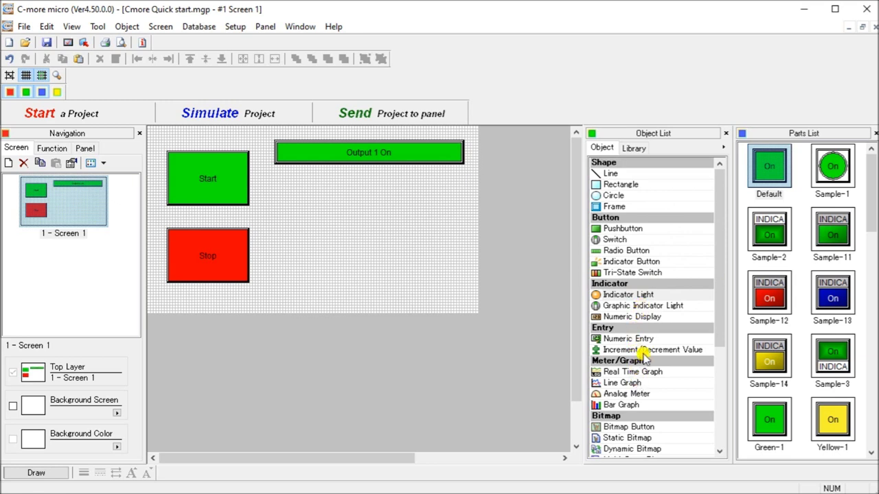
Place the dark Sample-3 numeric display on Screen 1 with its settings visible
drag(714, 247, 719, 285)
click(644, 238)
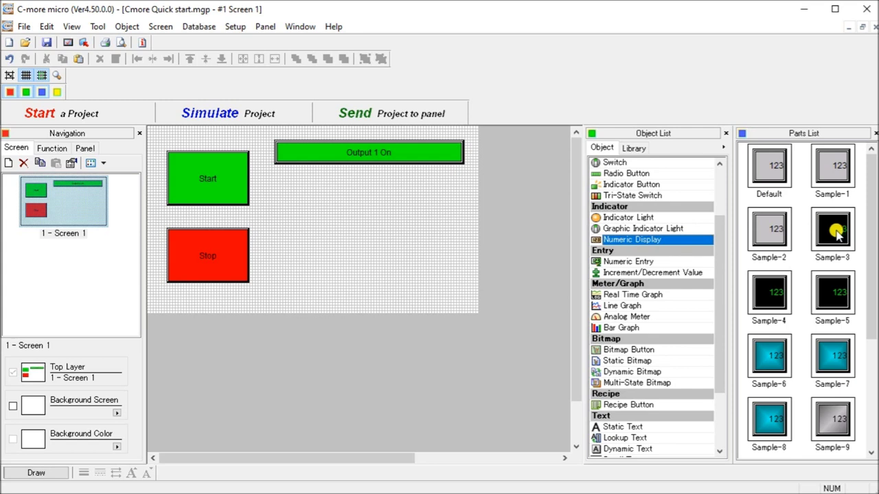
drag(837, 233, 309, 192)
drag(248, 227, 294, 155)
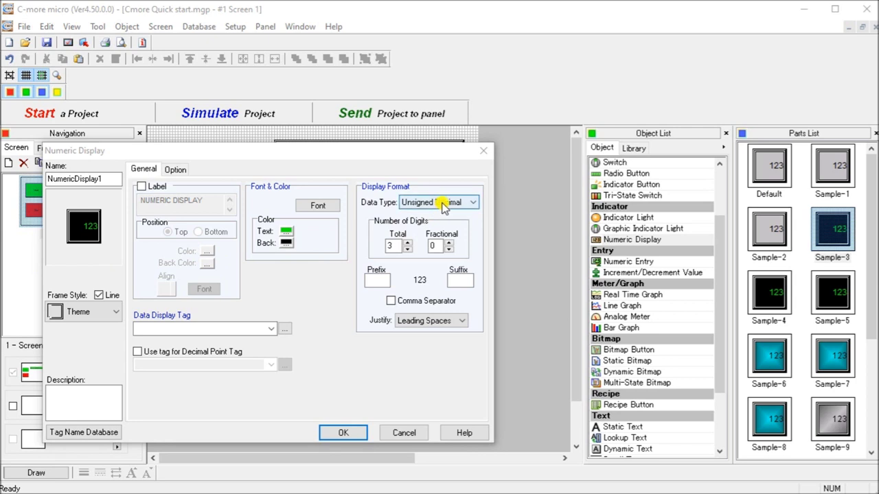
Set the display to 5 total digits, 3 fractional, prefix 'PV:' and suffix 'mSec'
click(407, 242)
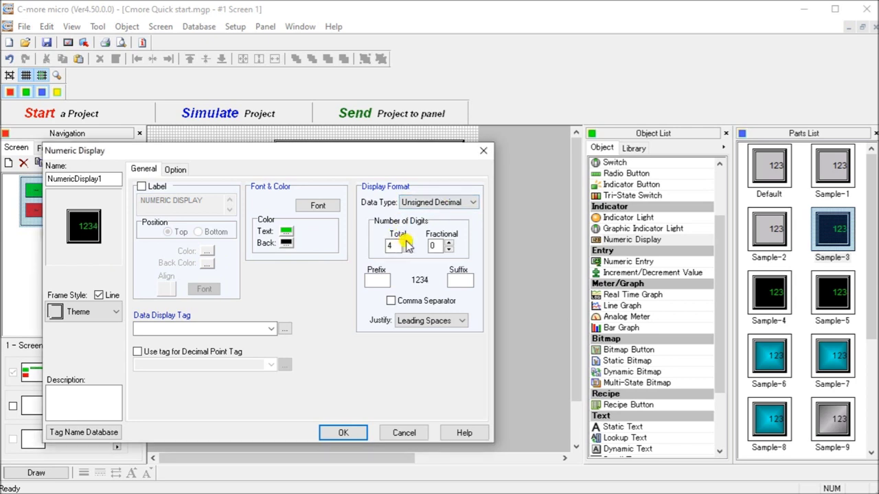
click(407, 242)
click(450, 242)
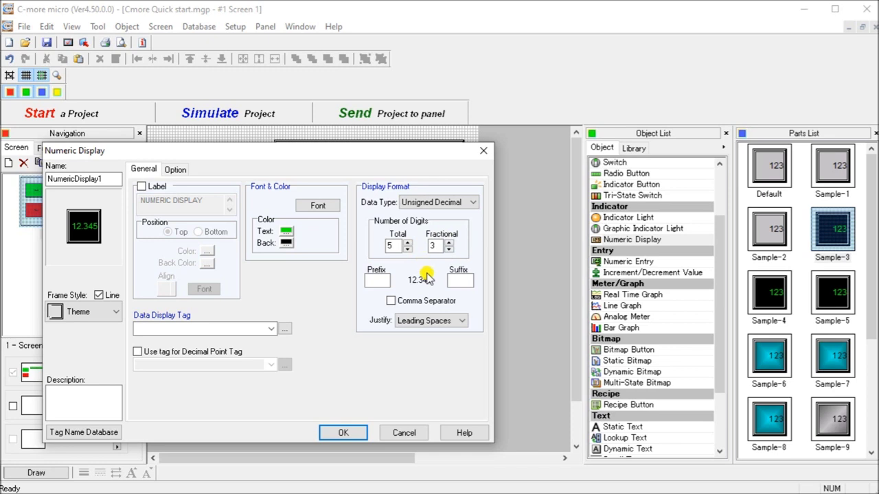
click(377, 280)
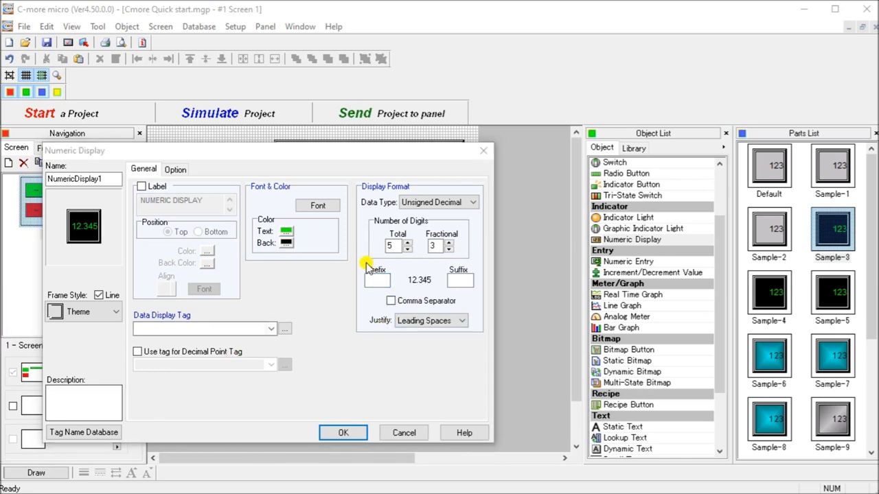
click(377, 280)
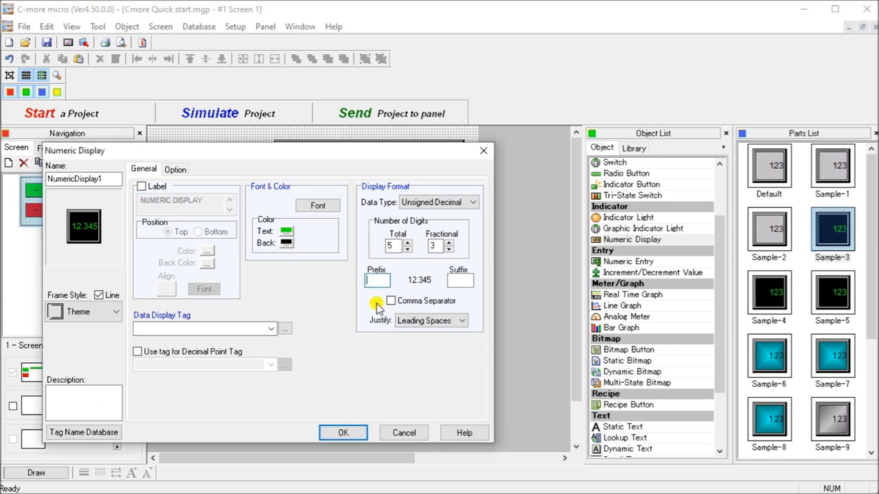
text(PV)
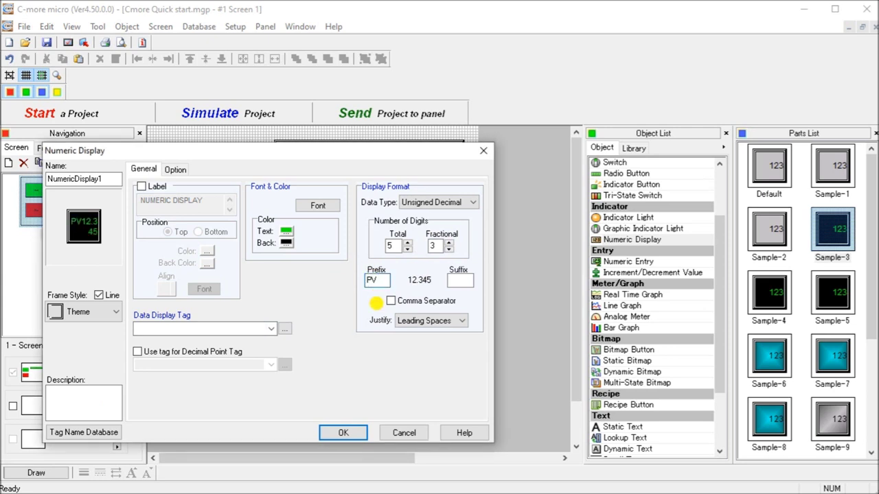
text(:)
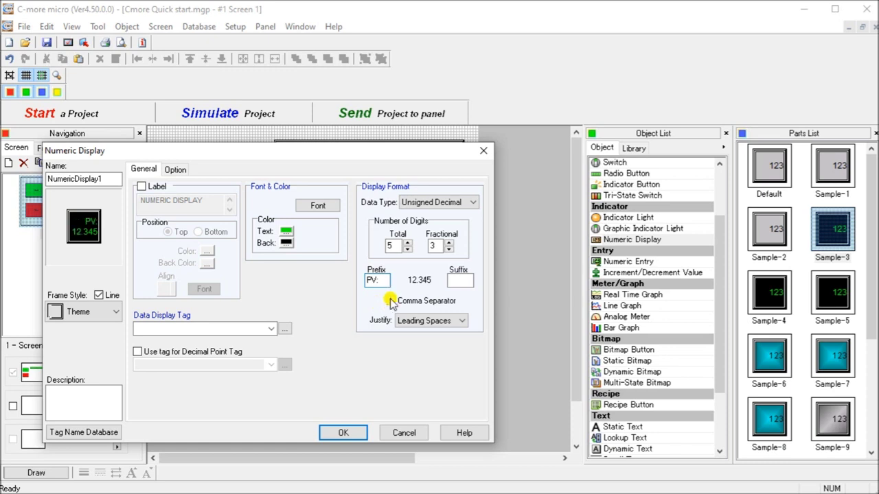
click(454, 278)
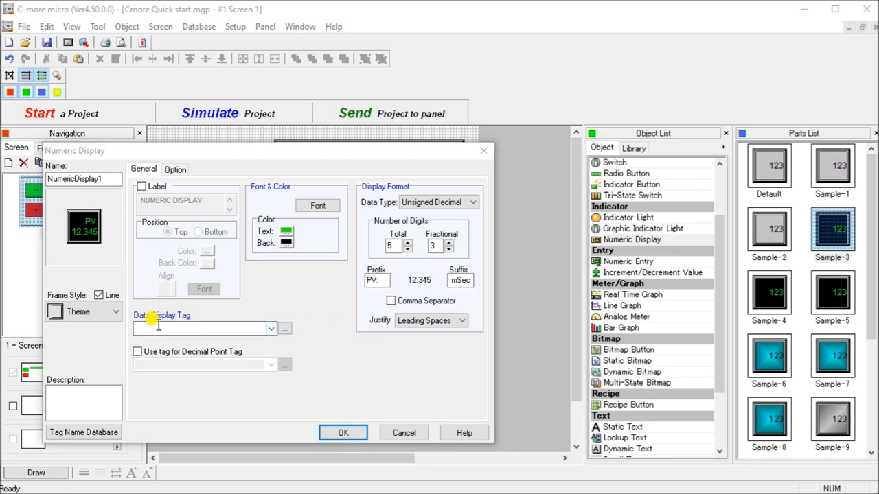
Select TIMER PRESENT VALUE from the DEV001 tags as the display's data tag
click(285, 331)
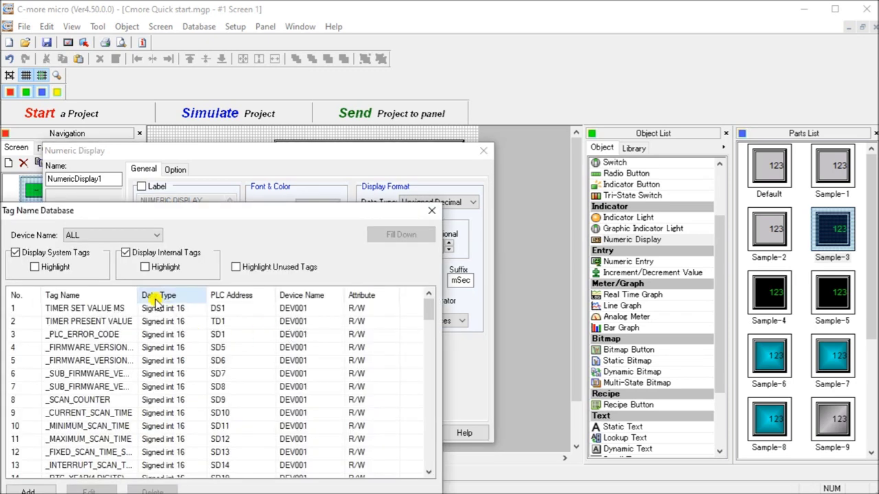
click(141, 235)
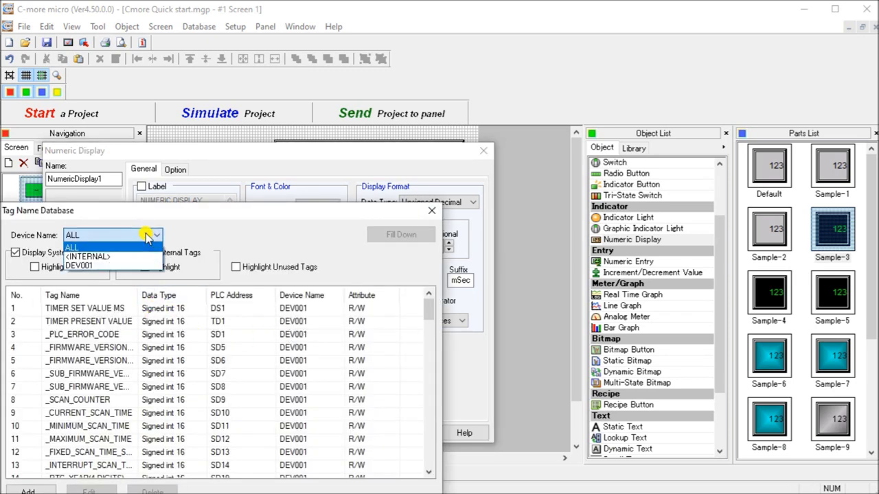
click(131, 267)
drag(169, 214, 211, 140)
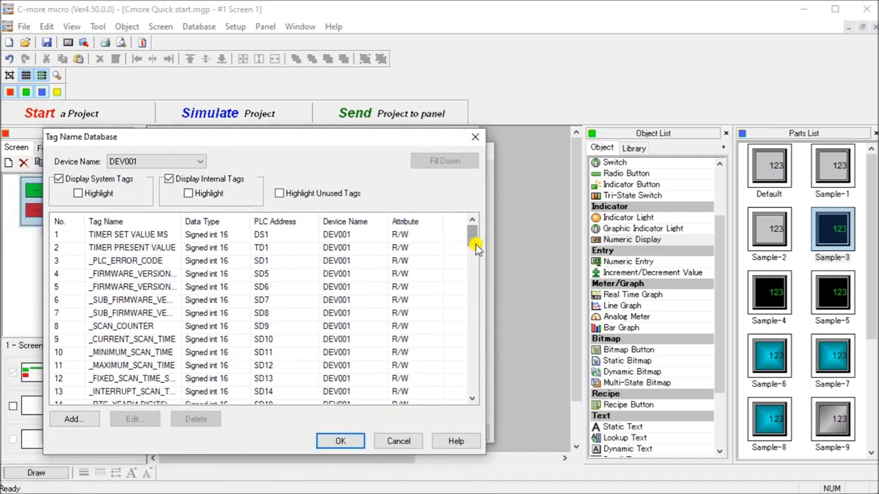
drag(472, 240, 457, 210)
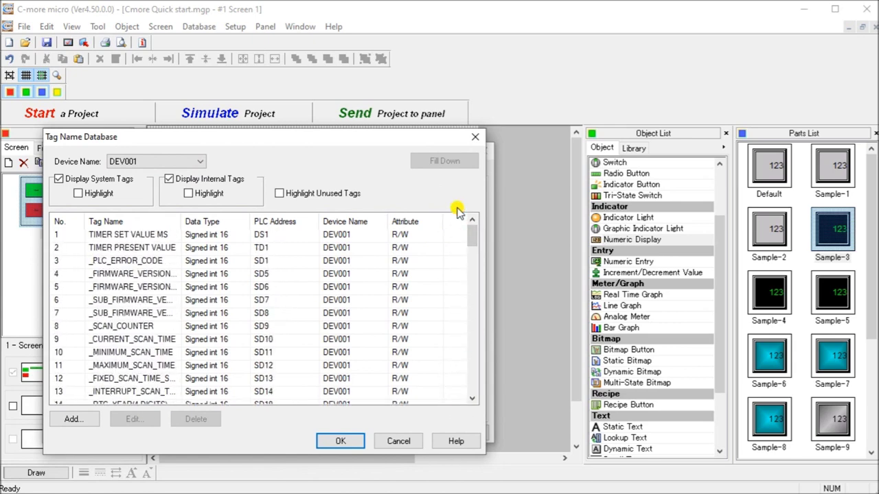
click(128, 249)
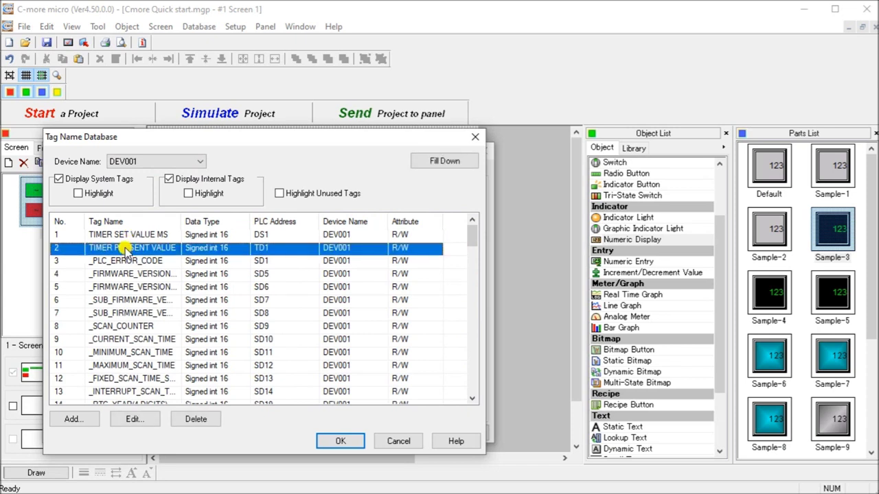
click(340, 441)
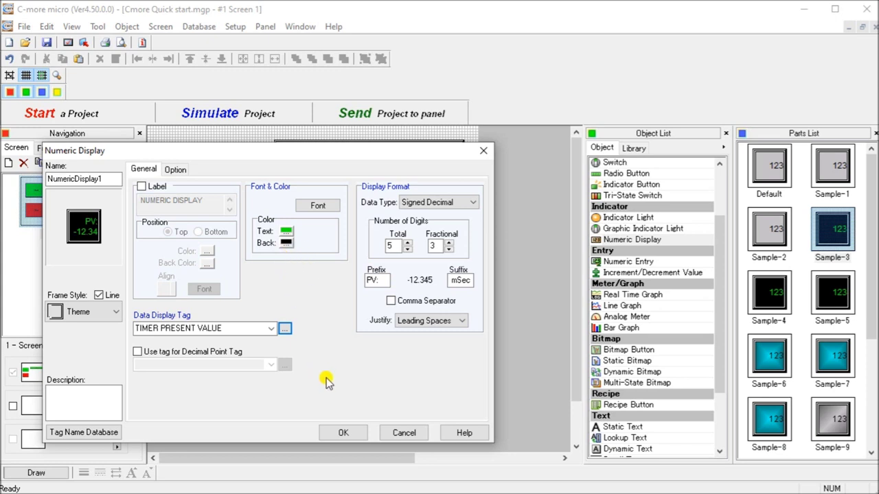
Apply the Classic 16x32 font to NumericDisplay1 and save its settings
click(324, 208)
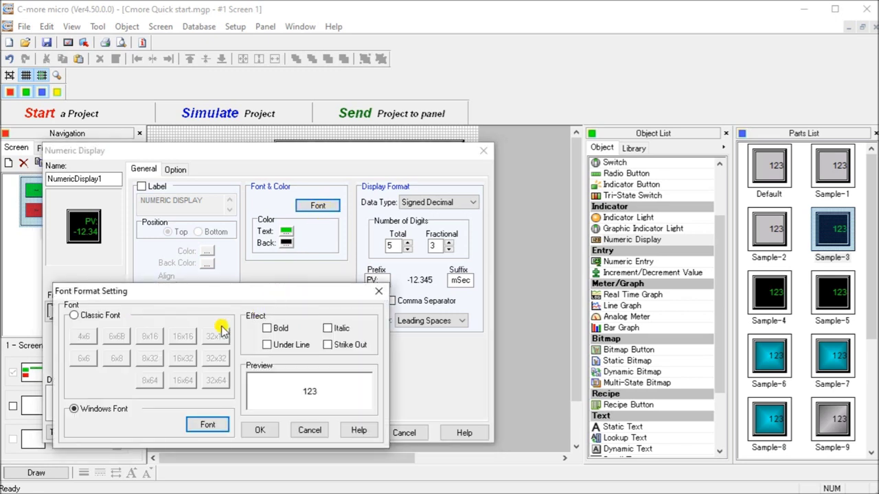
click(74, 316)
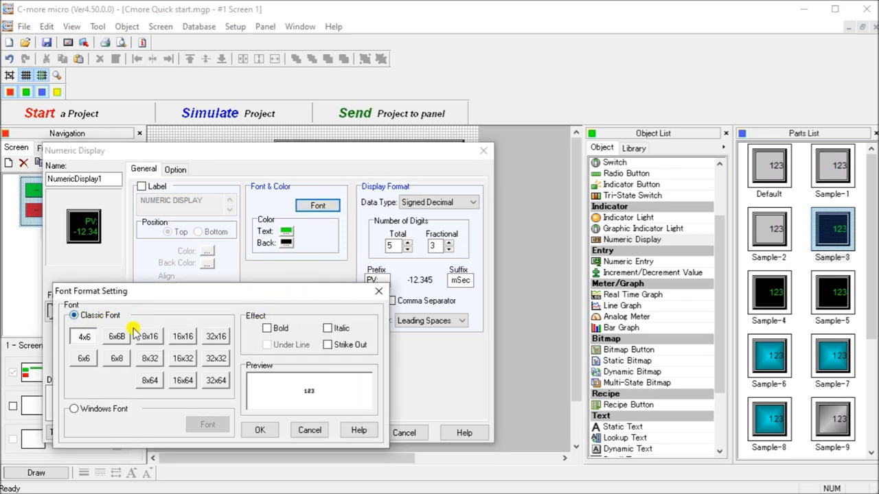
click(182, 360)
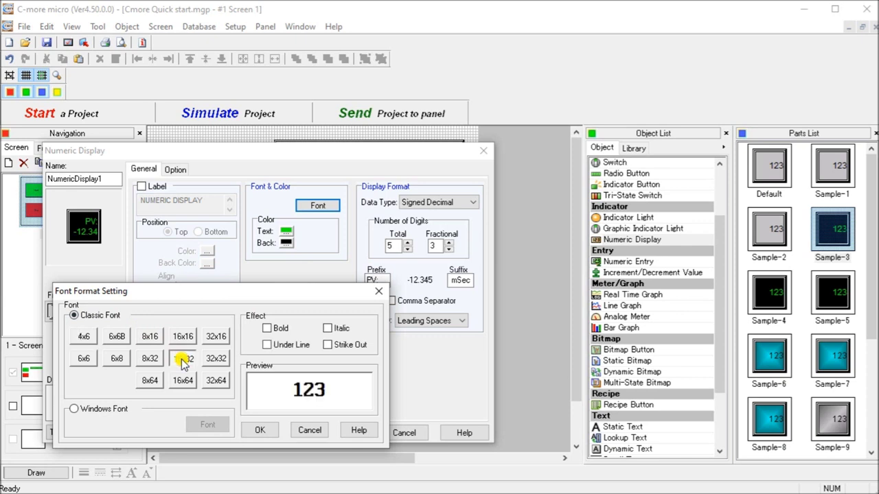
click(258, 431)
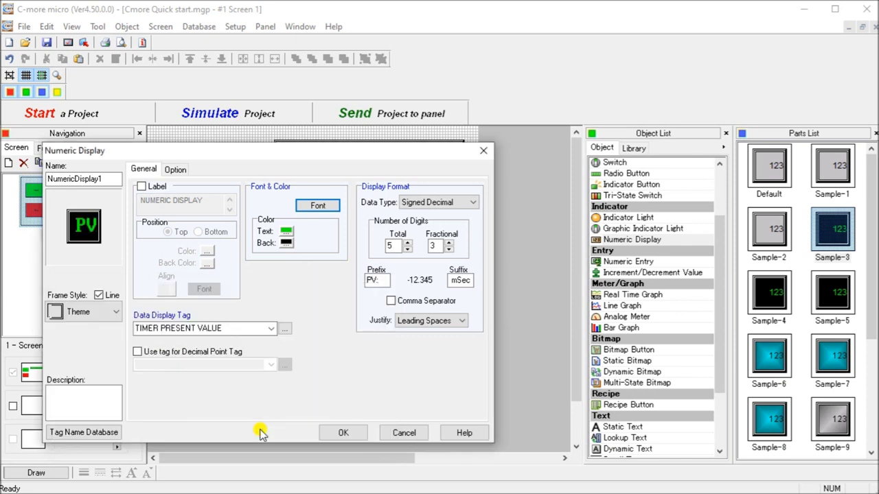
click(343, 434)
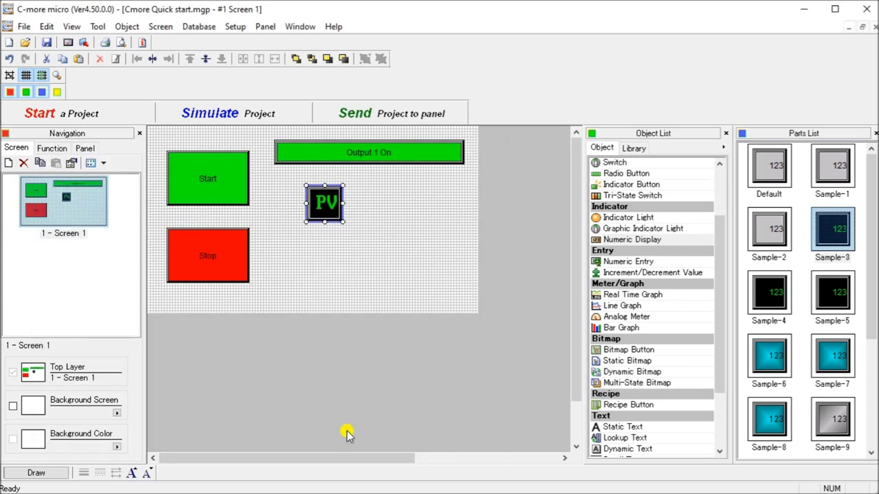
Stretch the PV numeric display left and right, nudge it into place, so PV: -12.345 mSec fits
drag(343, 204, 470, 204)
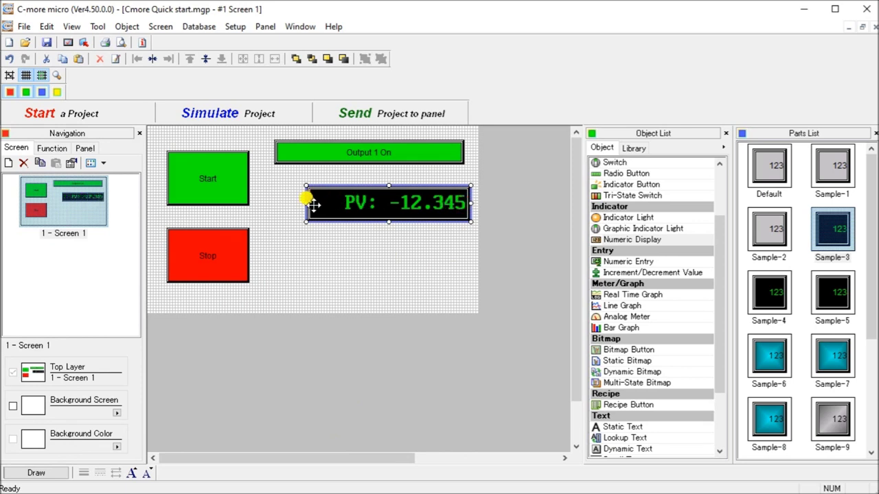
drag(307, 204, 255, 197)
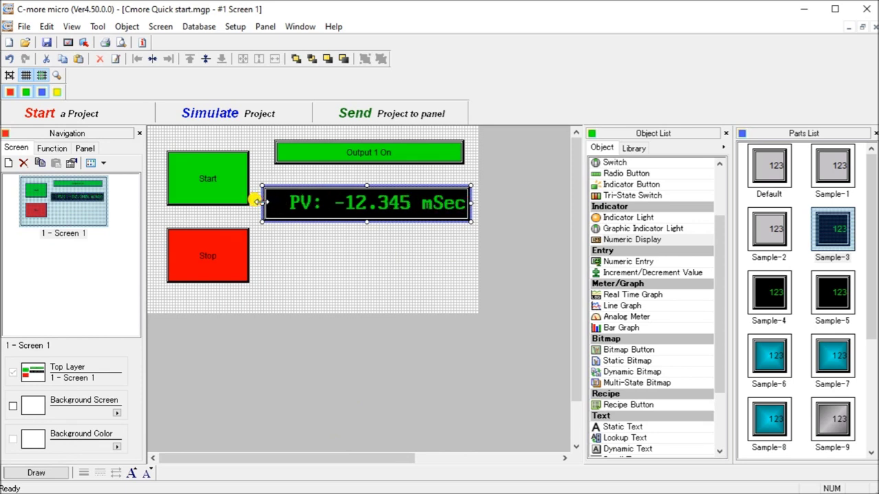
drag(333, 200, 337, 201)
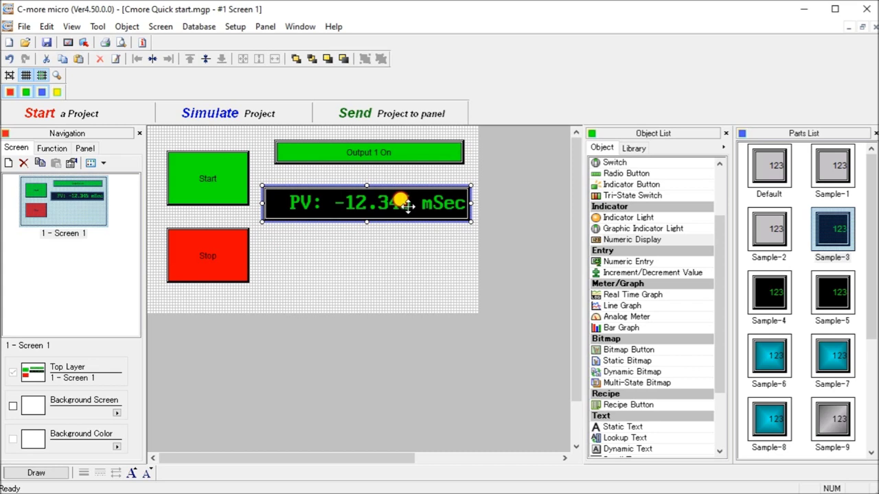
drag(411, 206, 411, 215)
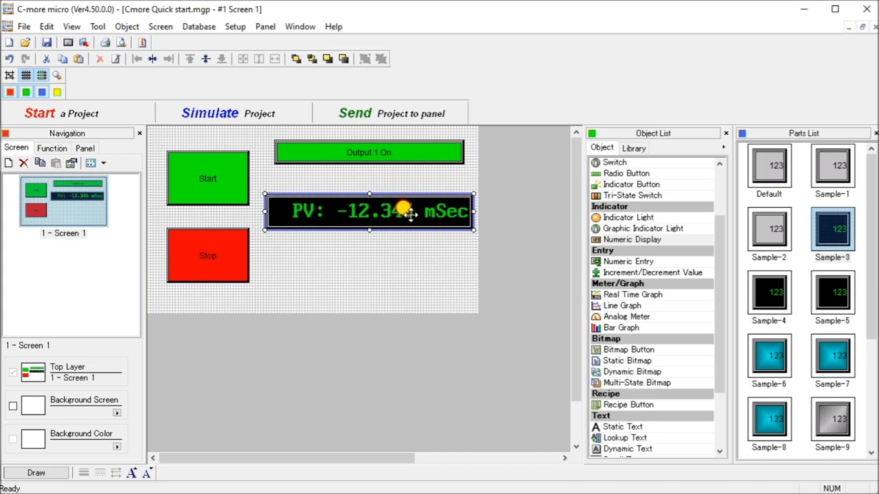
click(386, 282)
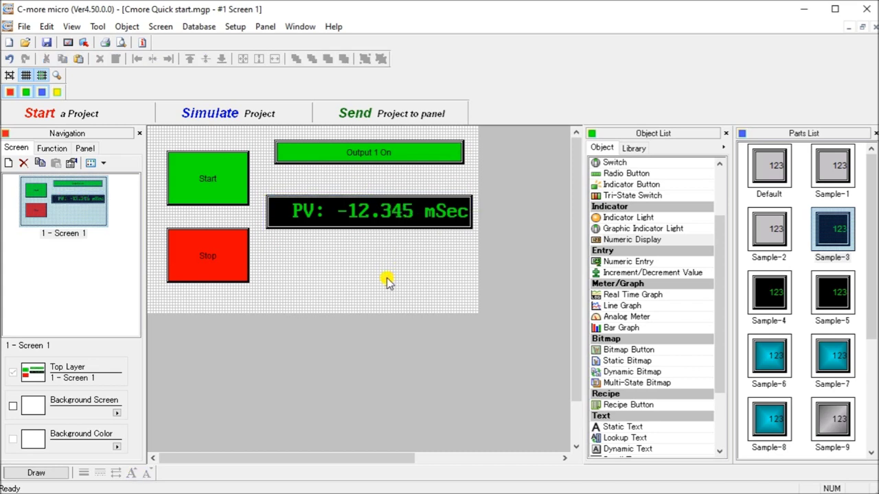
click(629, 263)
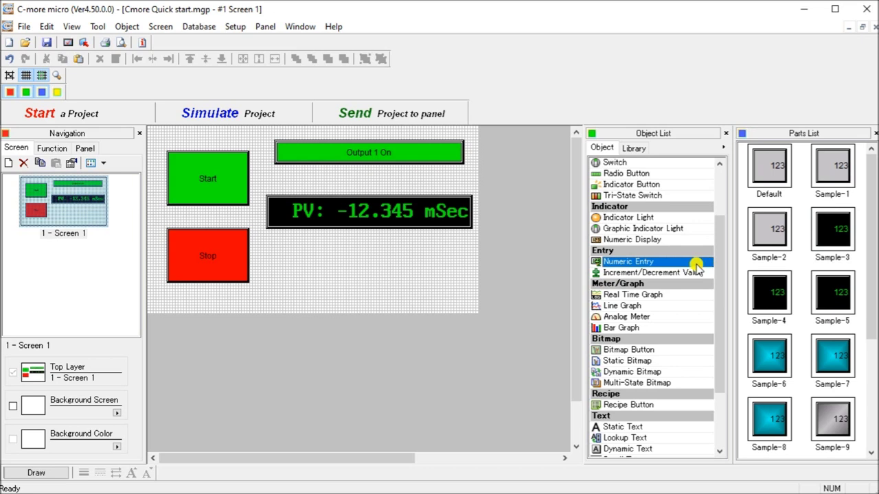
Place a Sample-3 numeric entry right of the Stop button using Classic Font 16x32
click(838, 232)
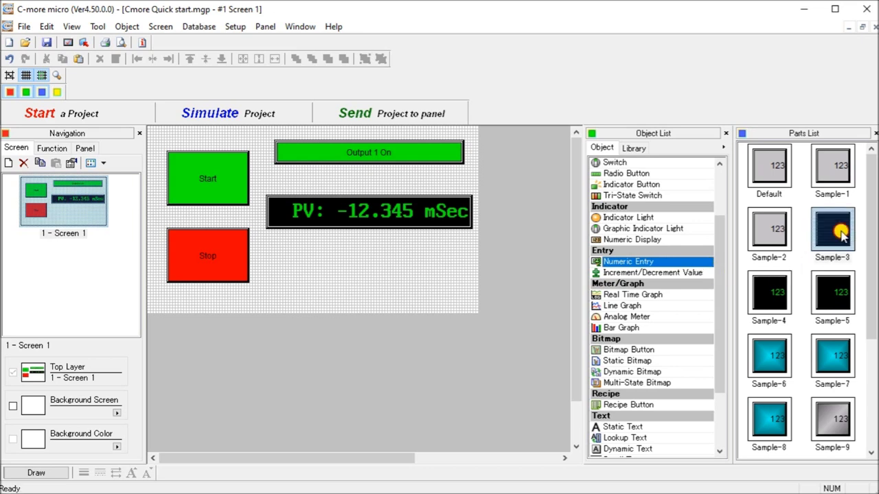
click(320, 253)
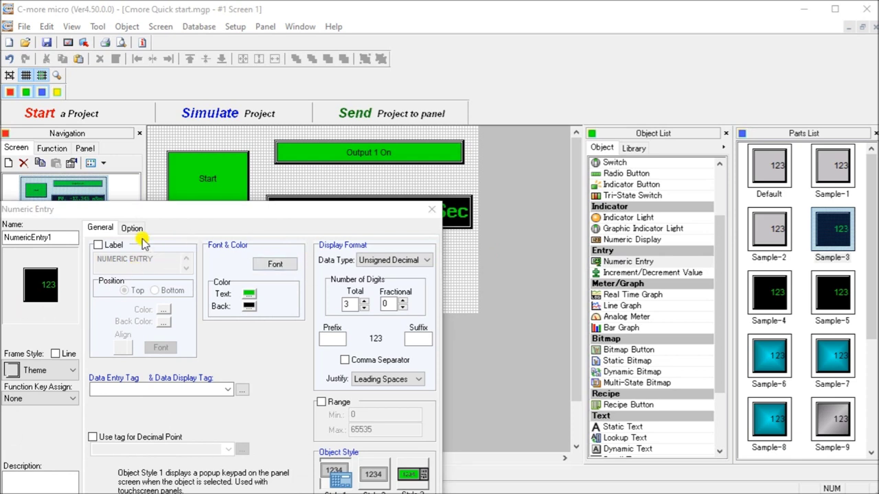
click(274, 265)
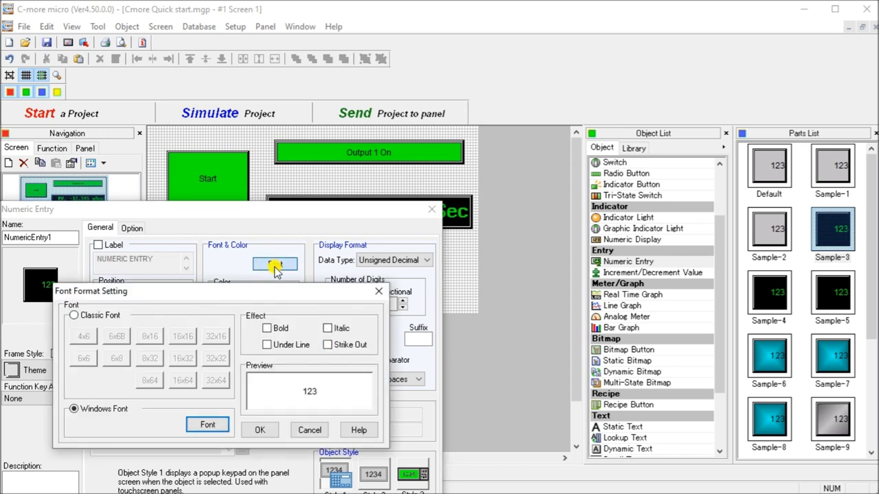
click(81, 318)
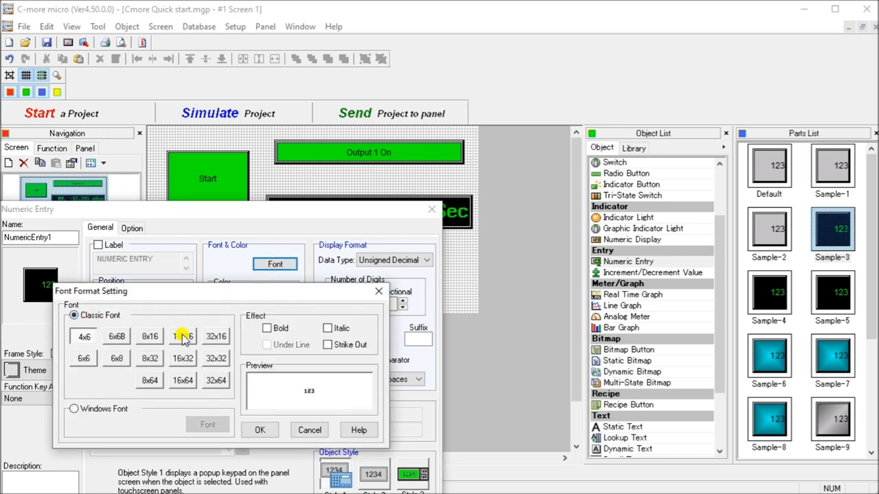
click(185, 364)
click(259, 430)
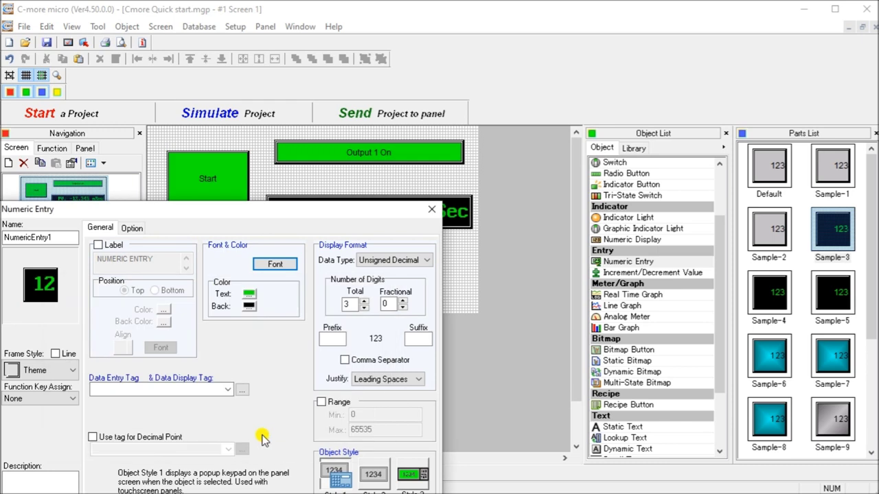
Make the numeric entry's digits red on the black background
click(249, 295)
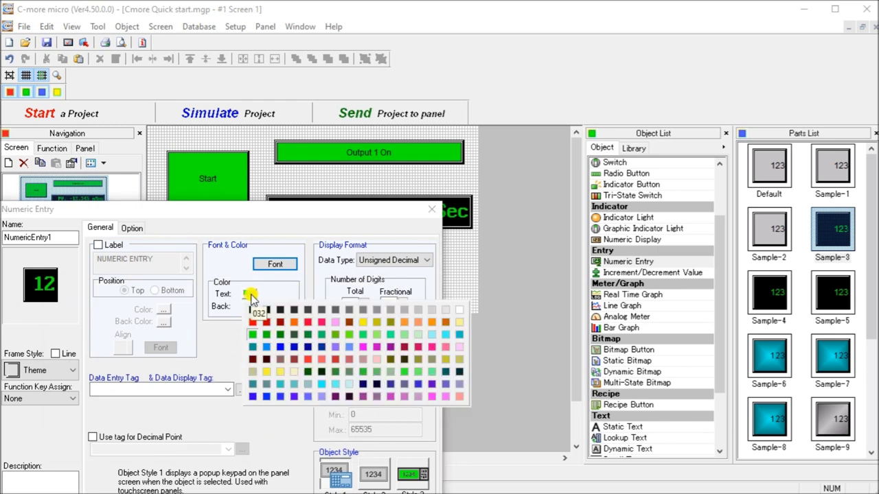
click(253, 324)
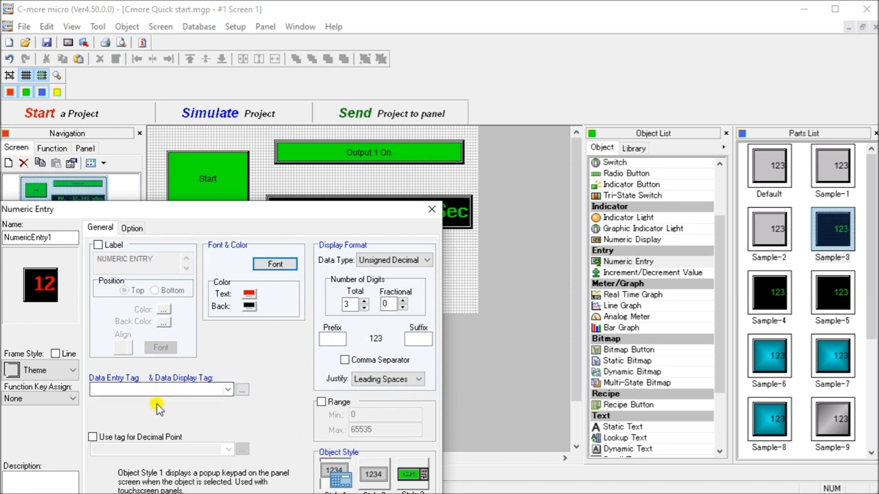
drag(246, 208, 280, 178)
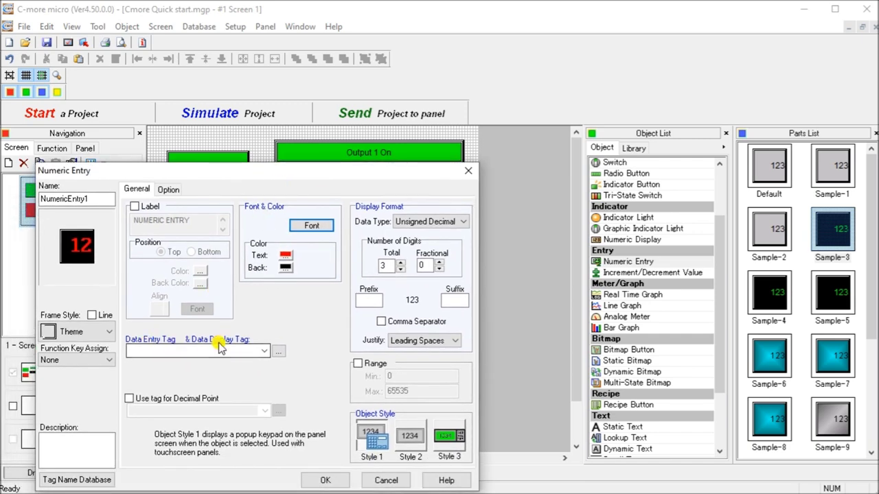
Assign the TIMER SET VALUE MS tag to the numeric entry
click(279, 350)
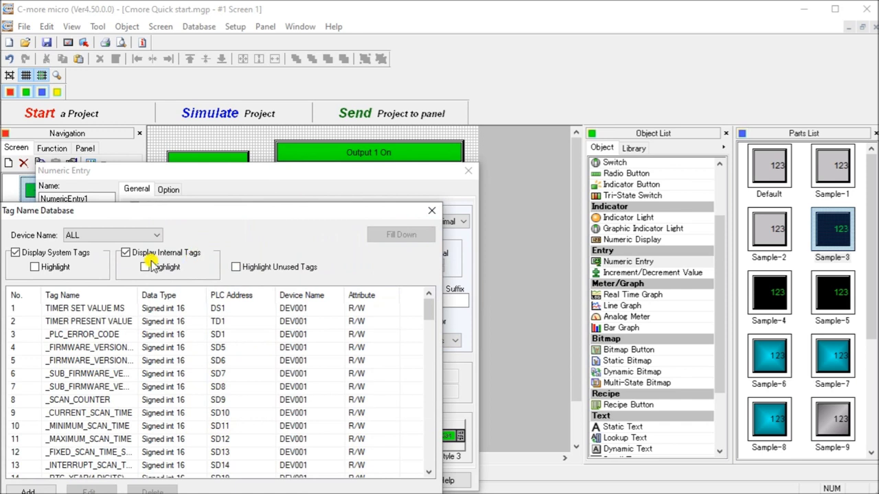
click(88, 309)
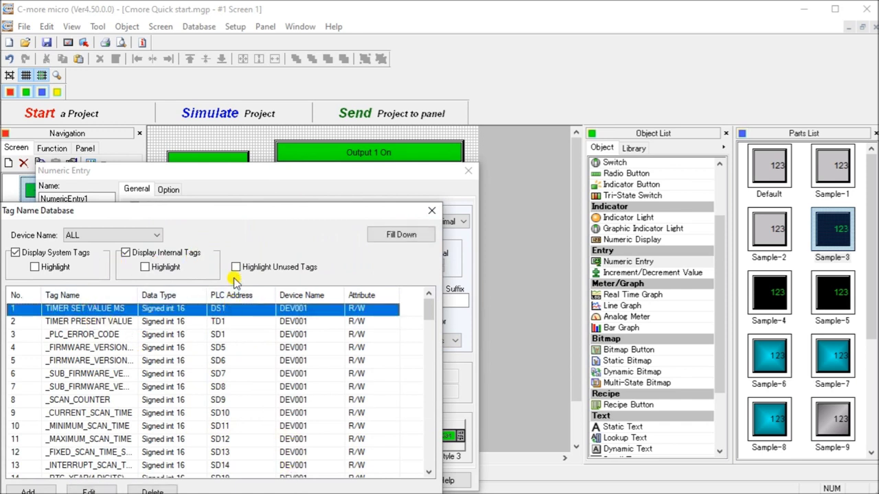
drag(236, 212, 270, 132)
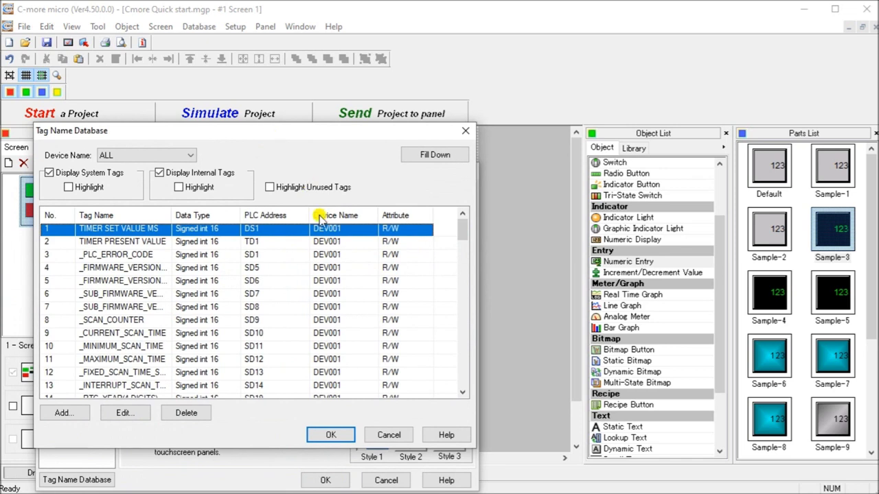
click(329, 435)
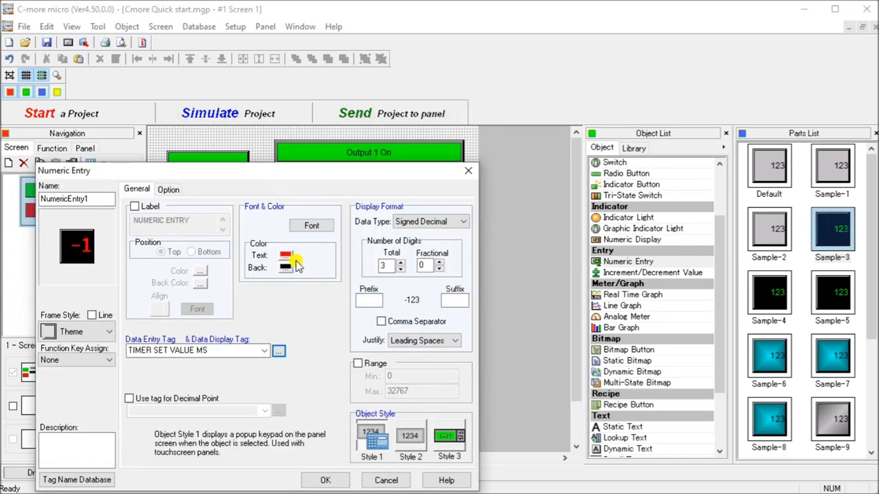
Give it prefix SV:, suffix mSec, 5 total digits and 3 decimals, and apply
click(367, 298)
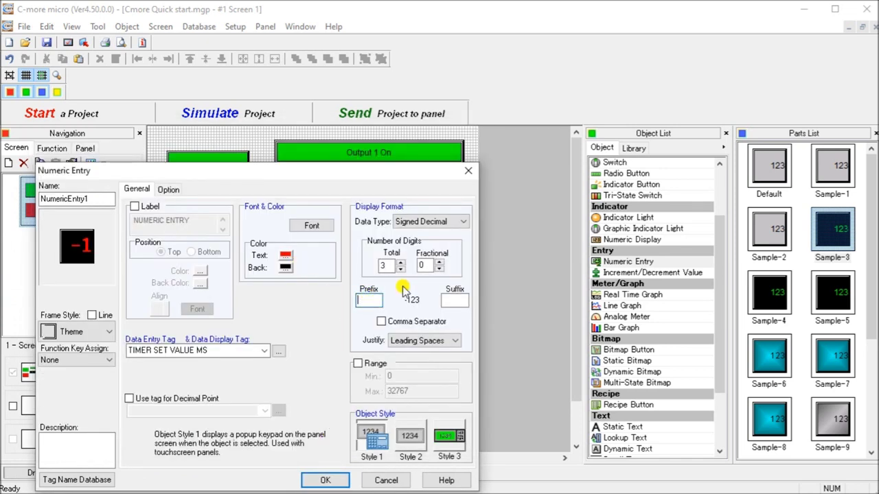
text(SV:)
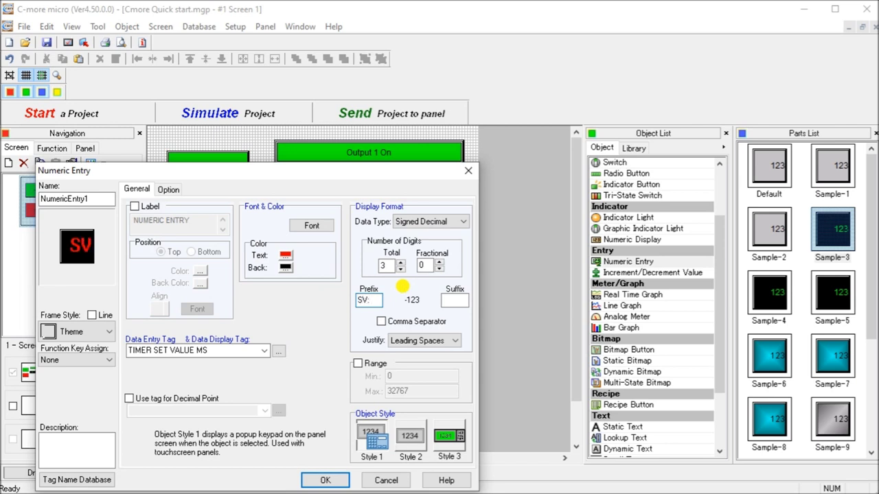
click(455, 299)
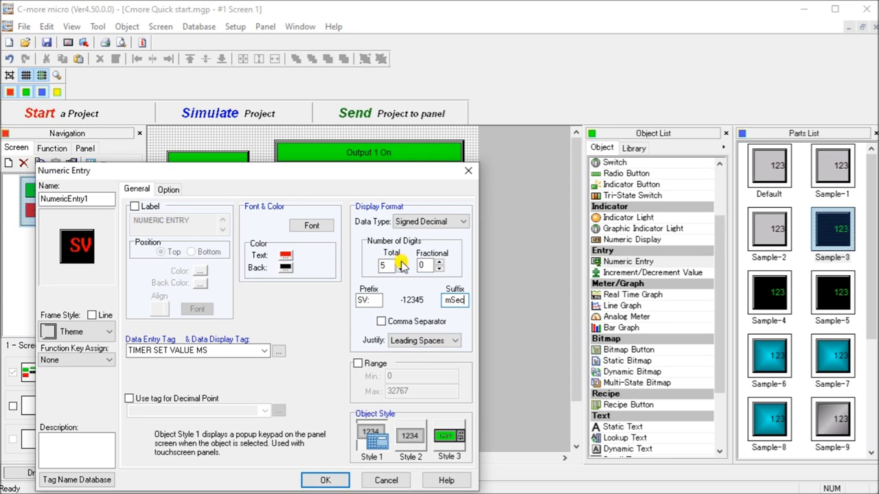
click(439, 261)
click(439, 261)
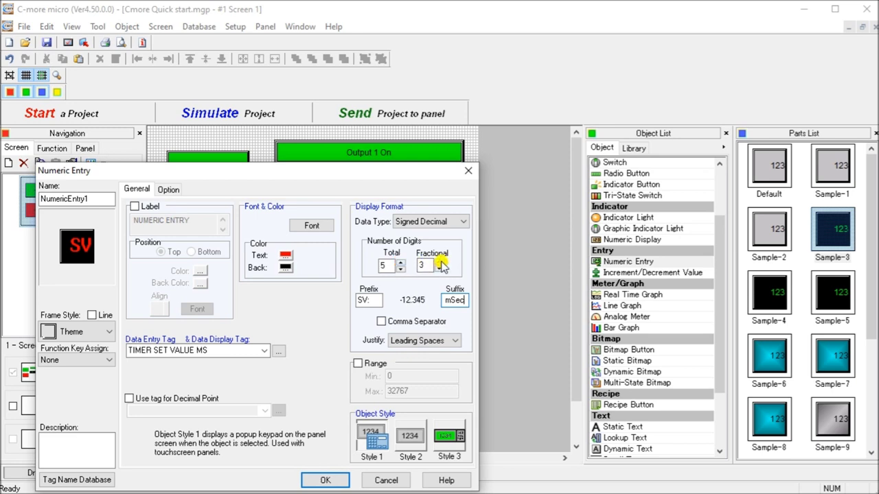
click(330, 480)
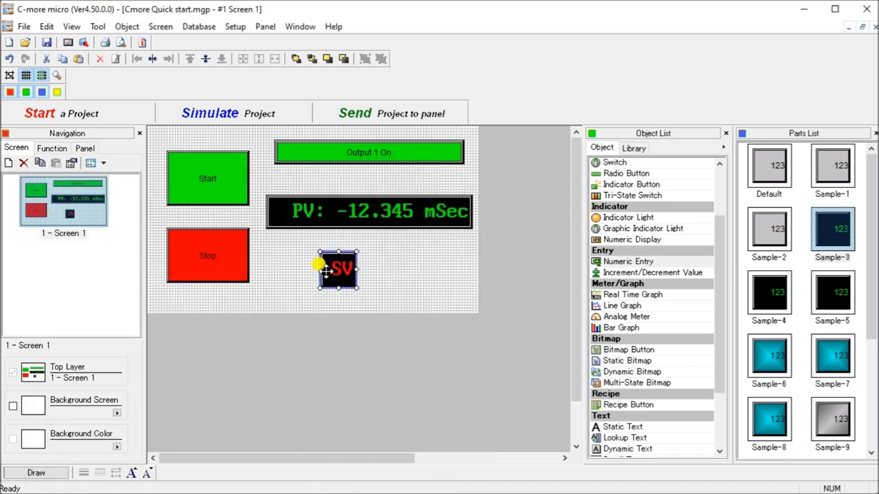
Widen the SV numeric entry both ways and adjust its height to align under the PV display
drag(321, 272, 266, 269)
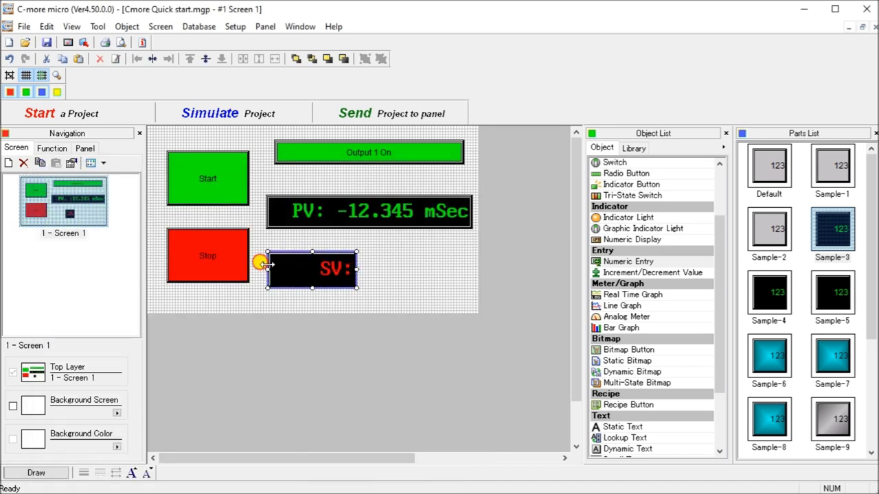
drag(355, 270, 470, 267)
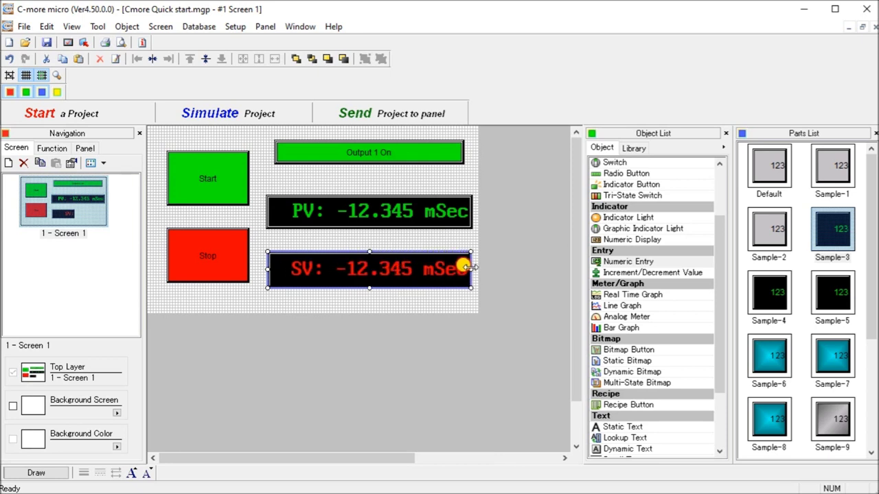
drag(369, 288, 369, 280)
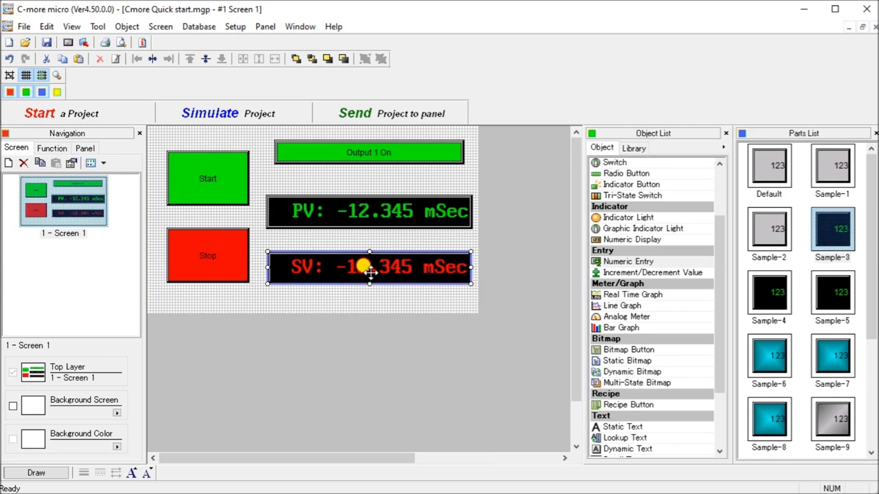
drag(368, 271, 370, 264)
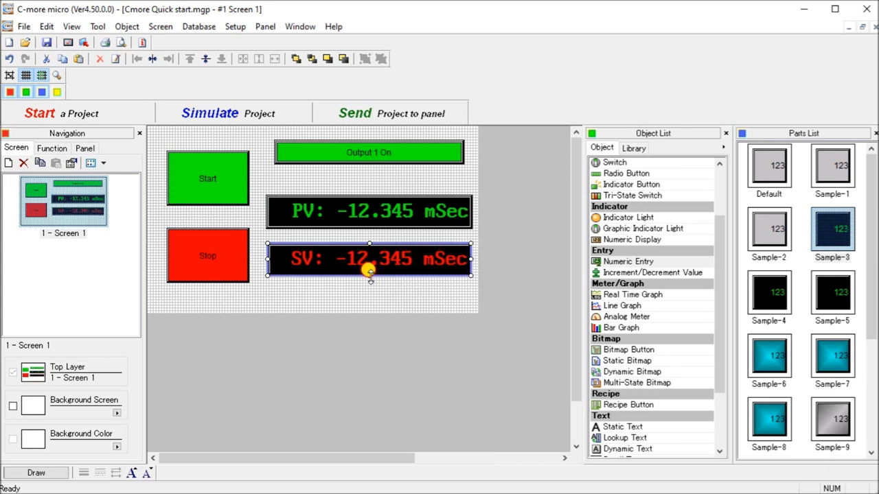
drag(369, 275, 369, 281)
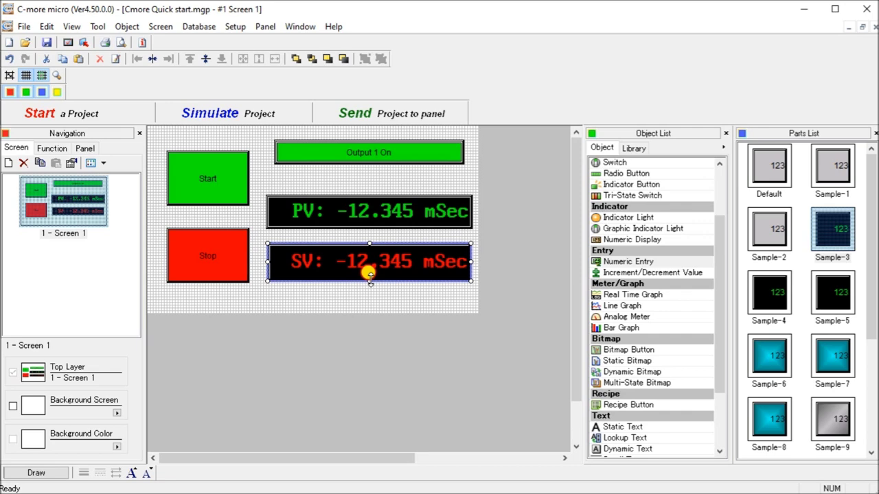
double_click(368, 259)
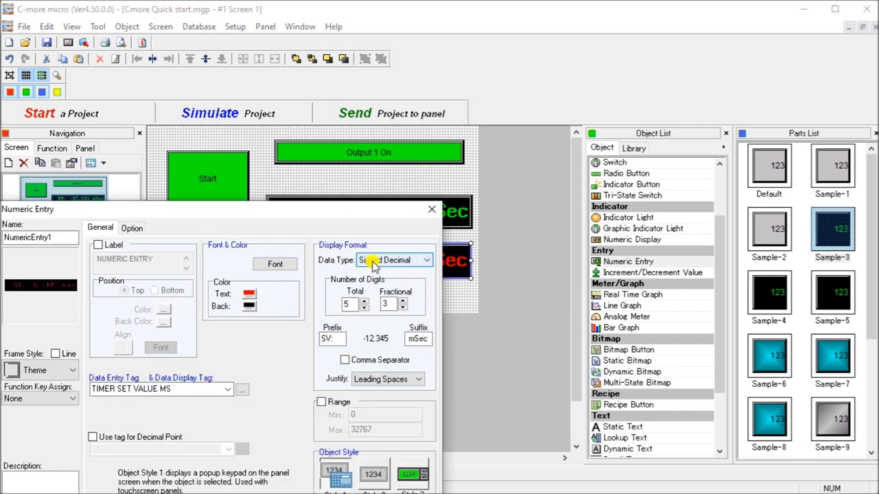
drag(297, 210, 351, 170)
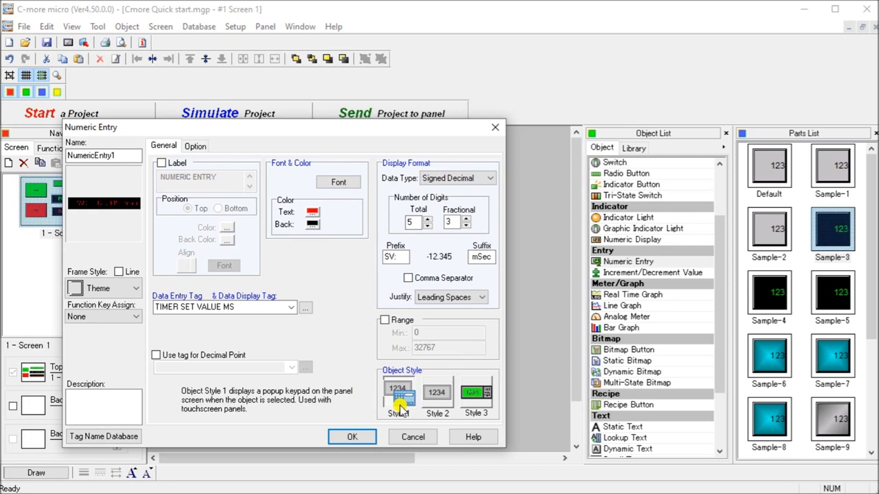
click(355, 437)
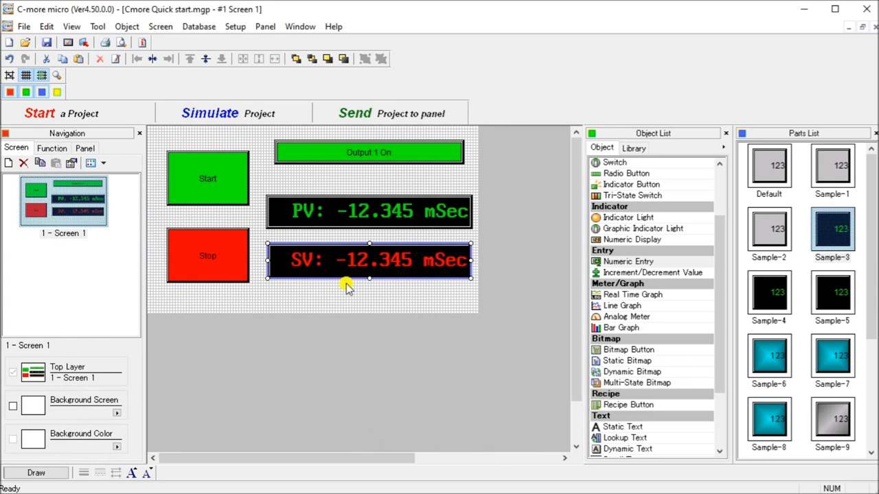
Save the project as Cmore Quick start.mgp and launch the simulator
click(45, 43)
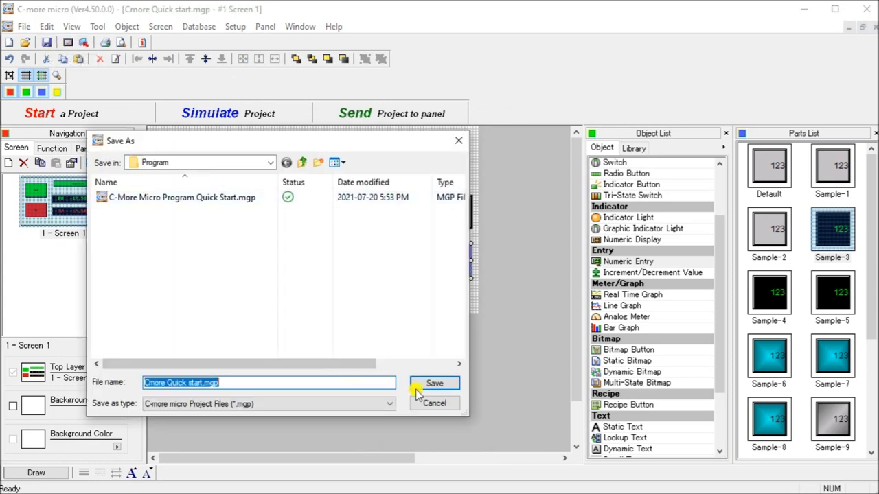
click(432, 383)
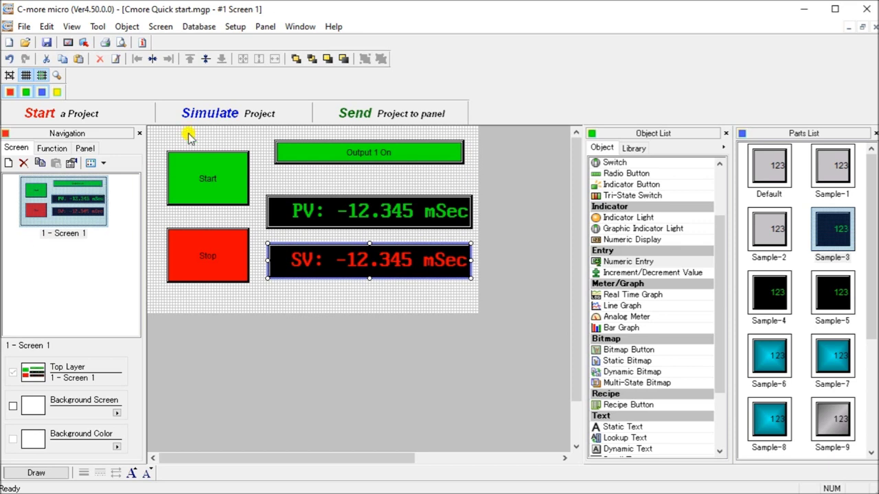
click(214, 116)
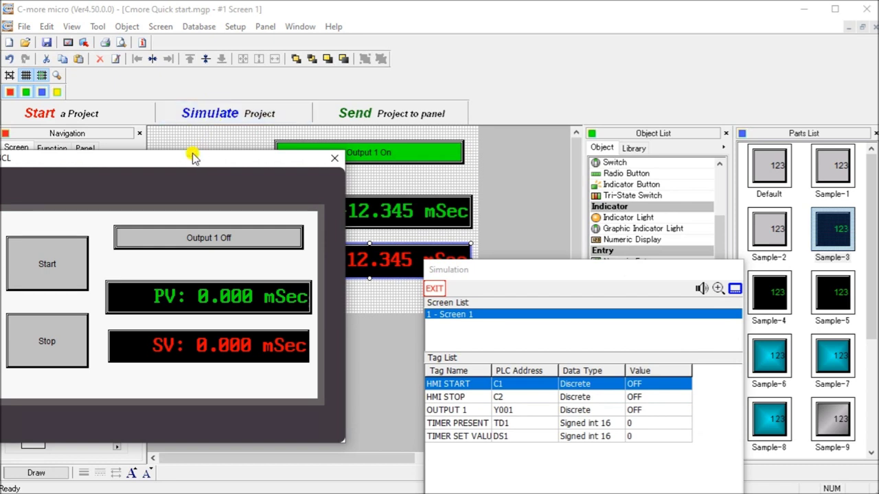
Test the simulated Start and Stop inputs, then set OUTPUT 1 ON so it reads Output 1 On
drag(190, 156, 229, 59)
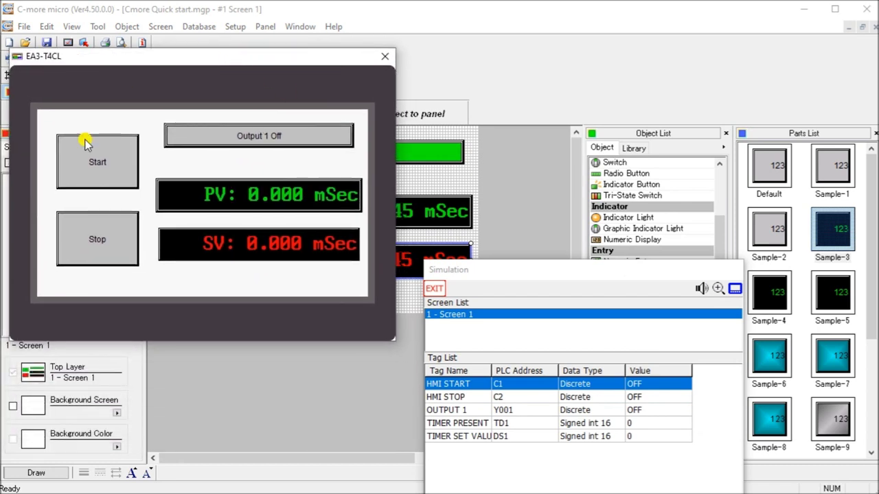
drag(527, 271, 542, 62)
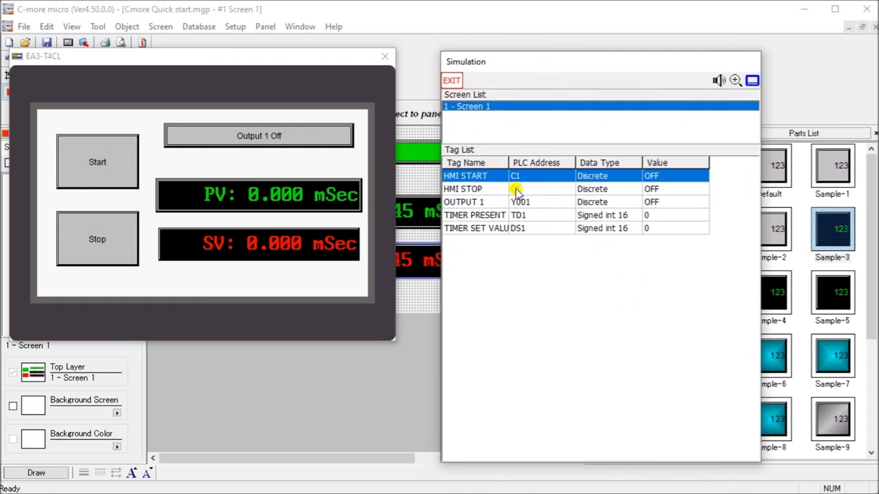
click(105, 168)
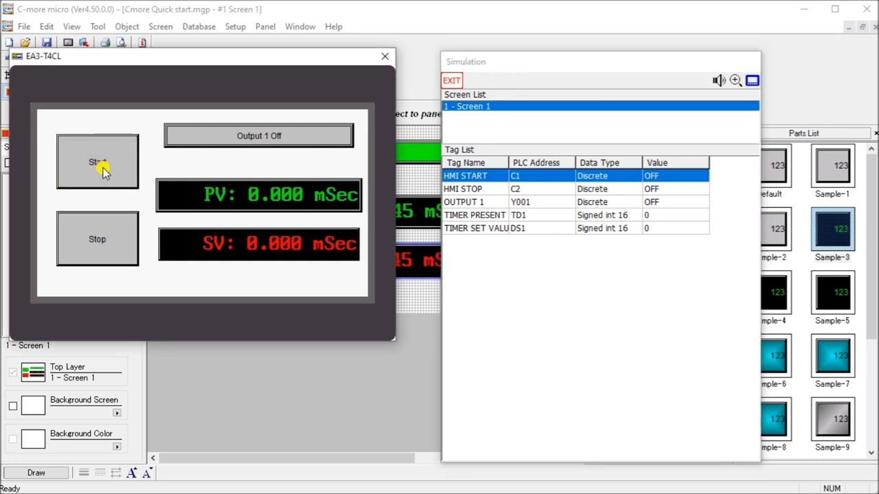
click(103, 168)
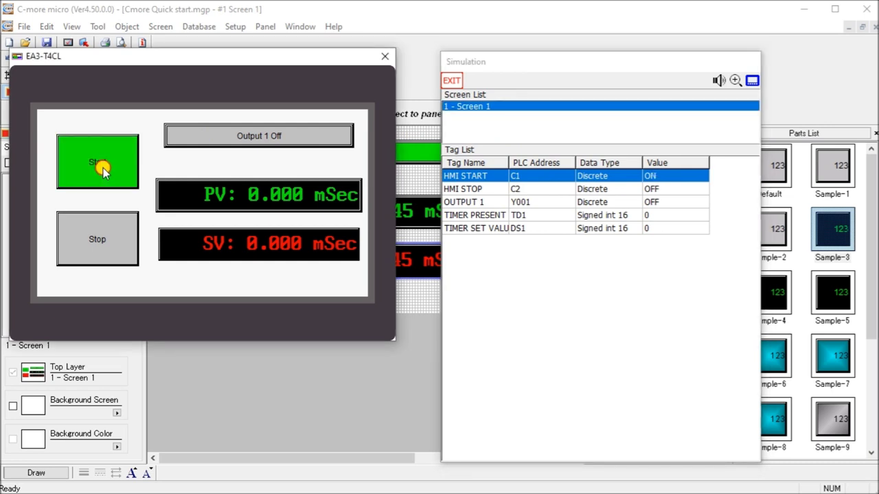
click(100, 251)
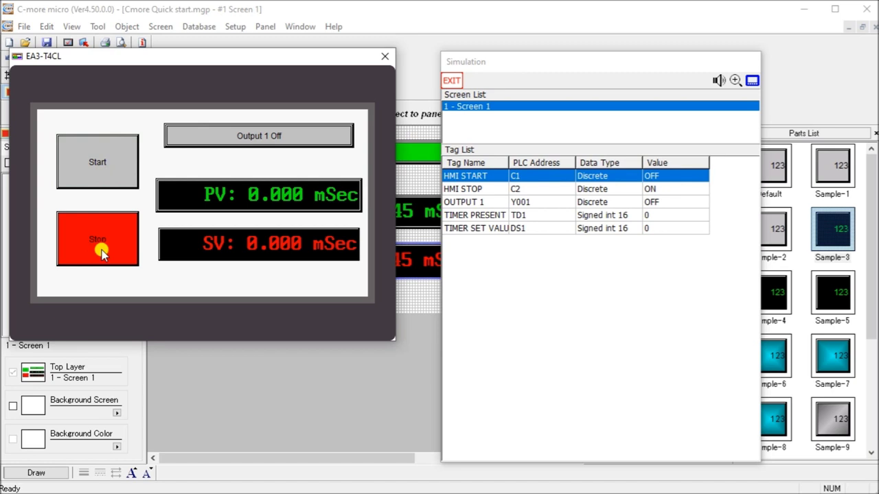
click(100, 252)
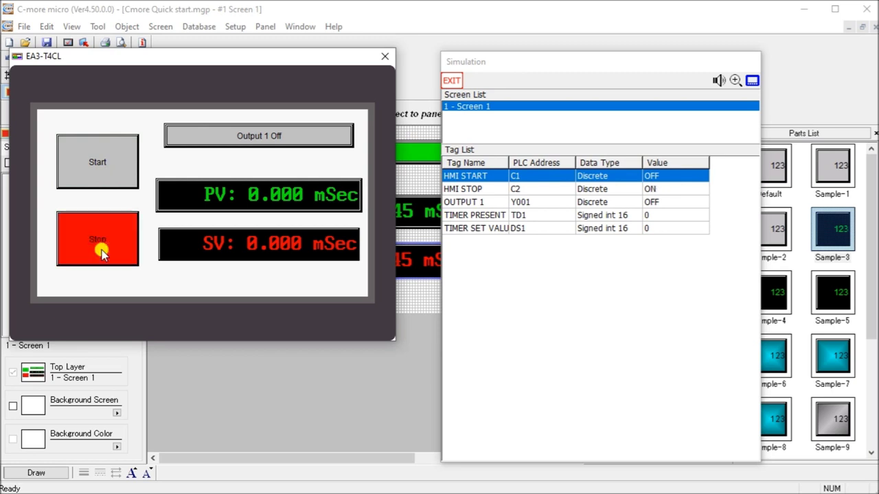
click(238, 138)
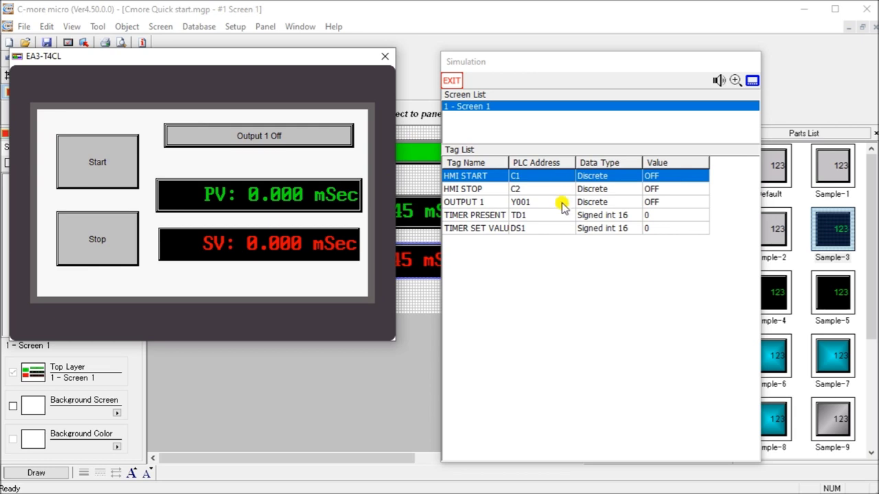
double_click(663, 208)
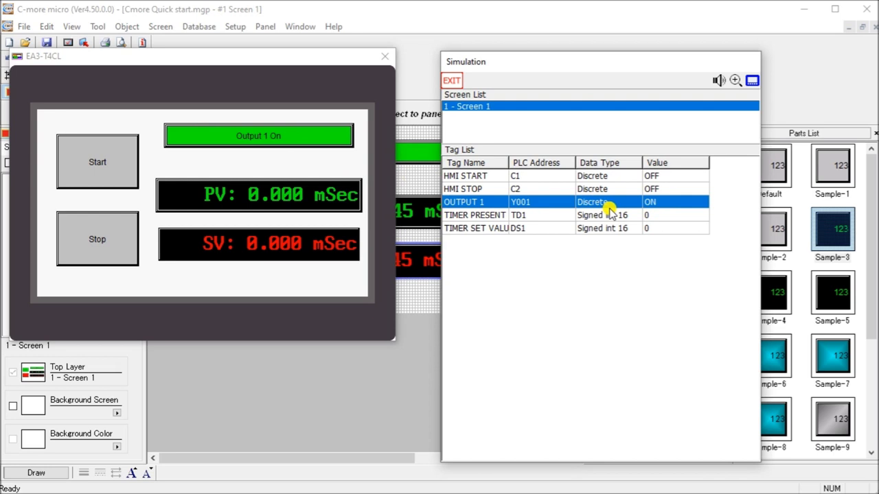
Set the simulated TIMER SET VALUE tag to 1200
click(559, 219)
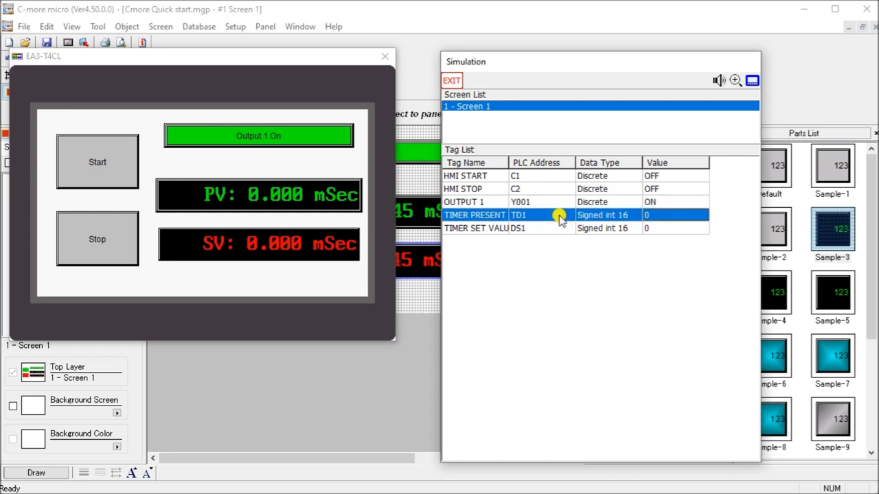
click(559, 229)
click(671, 228)
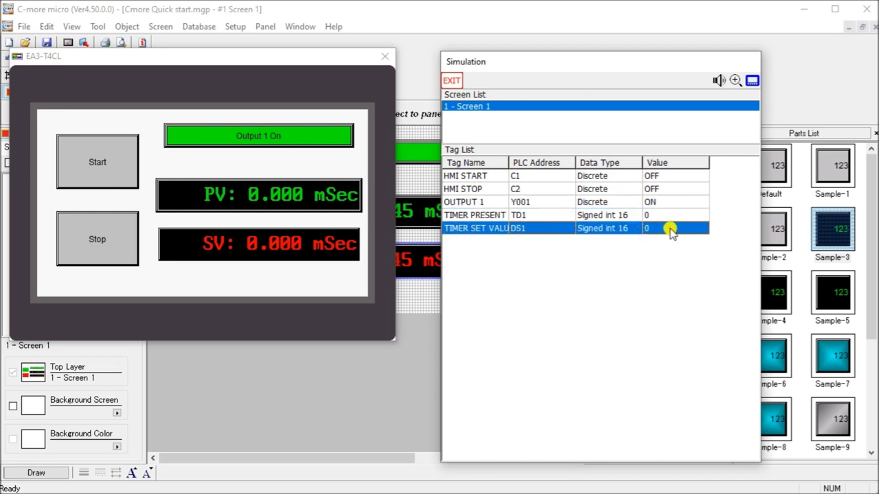
click(671, 228)
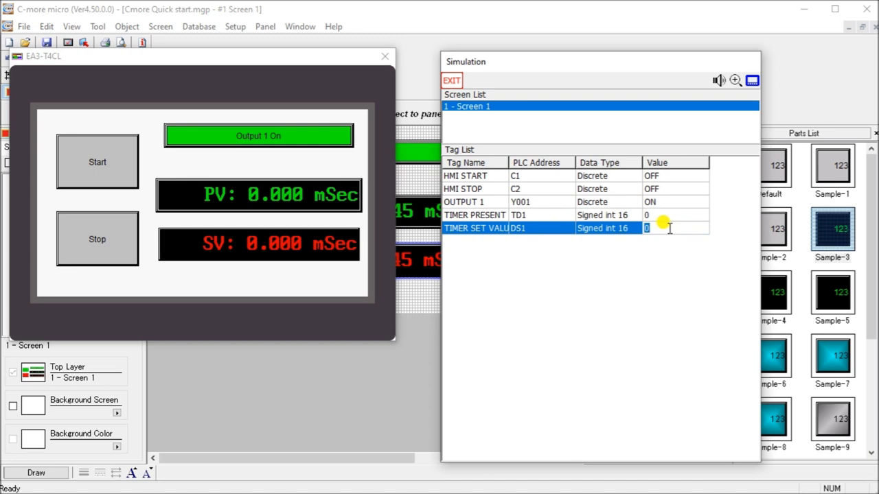
text(1200)
key(Return)
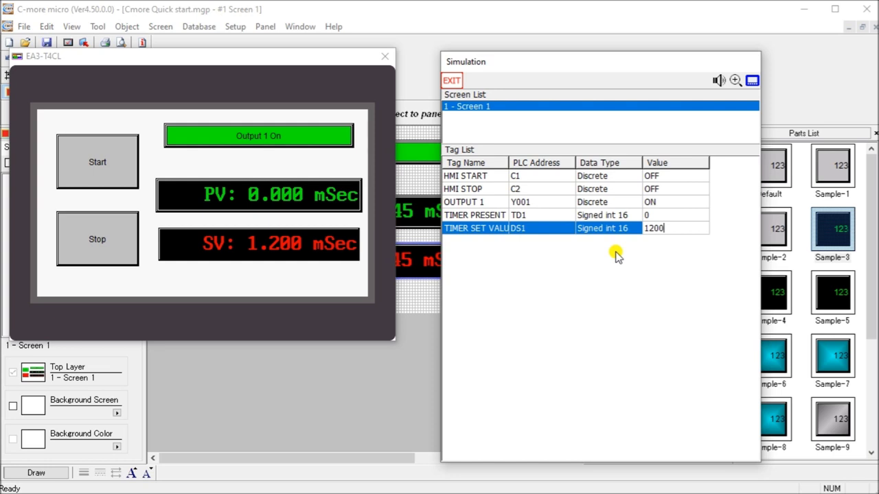
Set the simulated TIMER PRESENT tag to 900
click(539, 217)
click(658, 215)
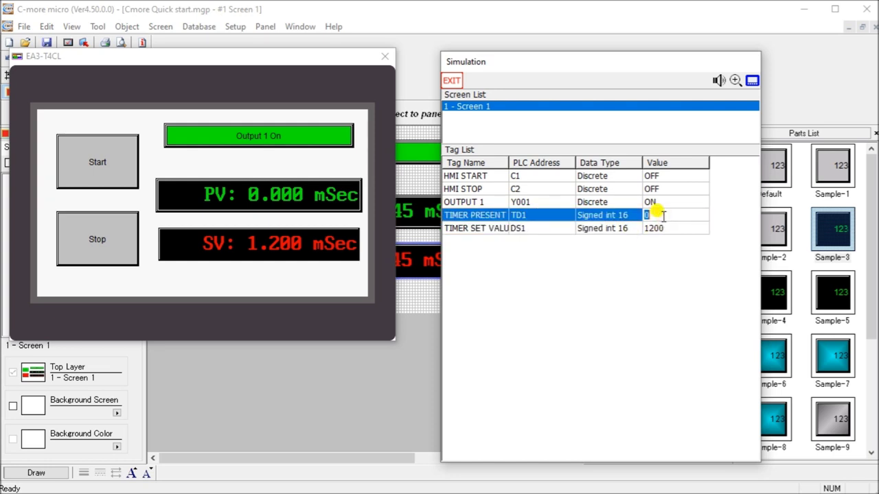
text(900)
key(Return)
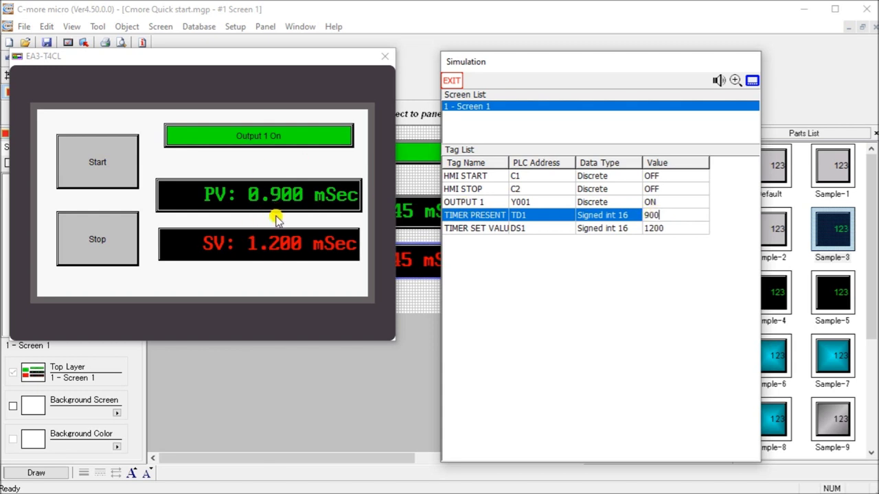
Press the simulated Start, Stop, then Start inputs on the panel
click(99, 162)
click(102, 230)
click(98, 181)
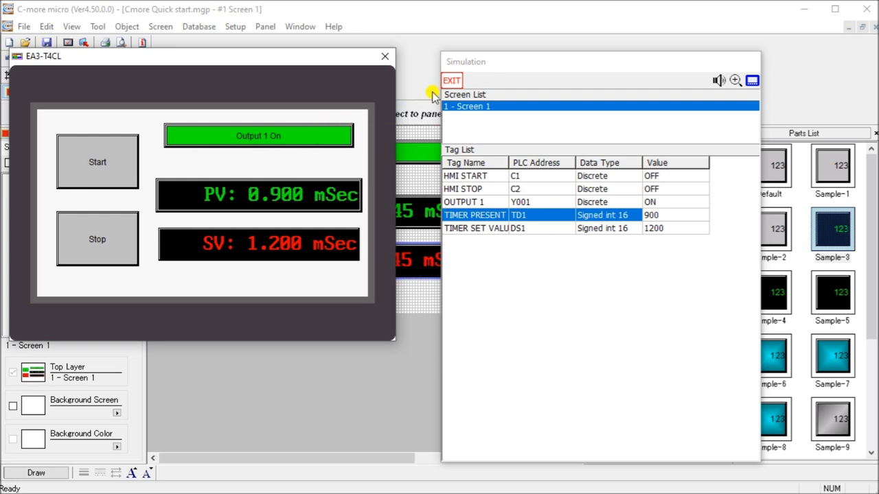
Exit the simulation and set the project transfer connection to Ethernet instead of serial COM1
click(453, 81)
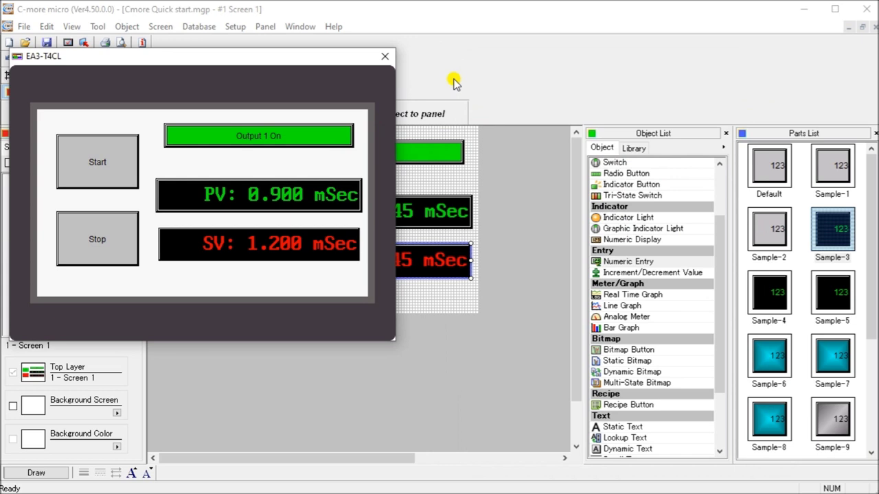
click(385, 56)
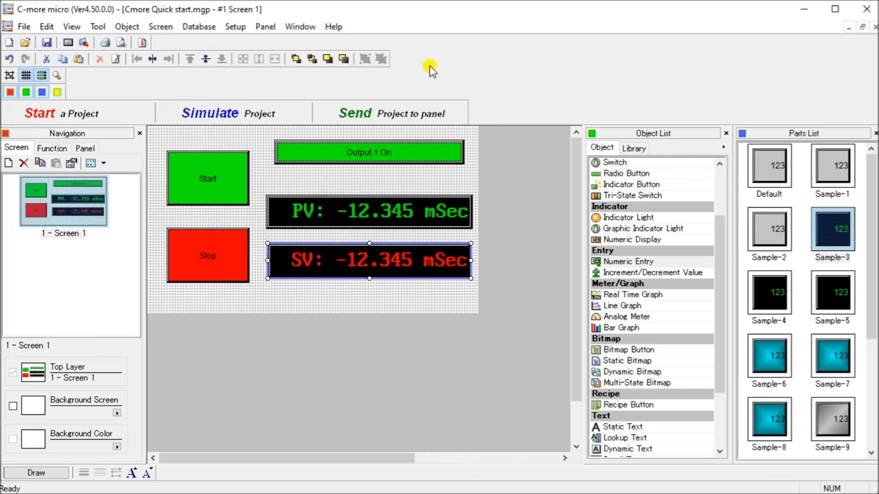
click(383, 116)
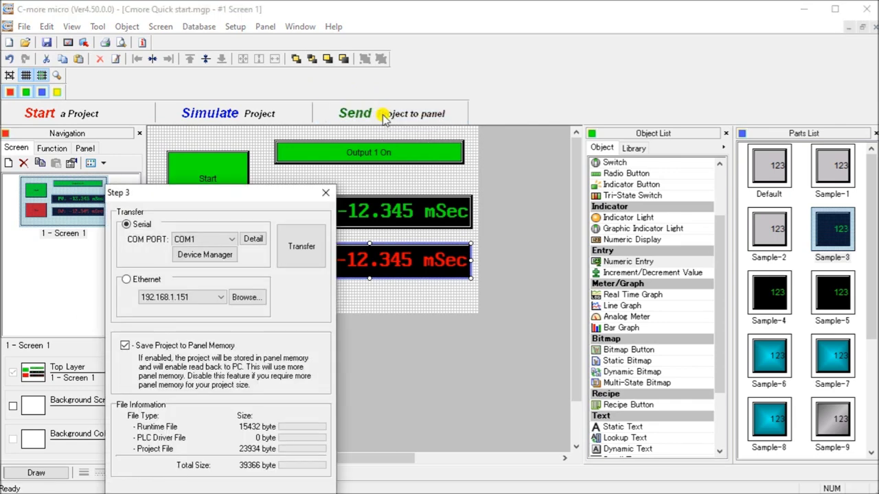
drag(249, 196, 163, 33)
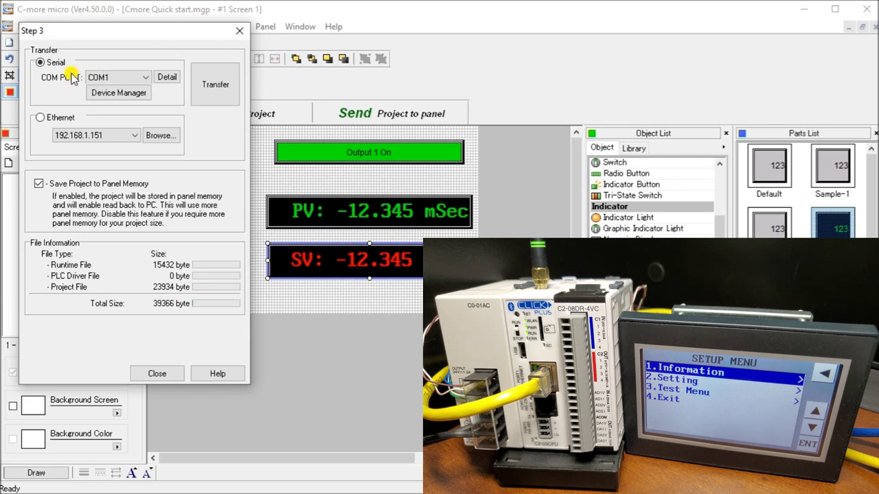
click(40, 118)
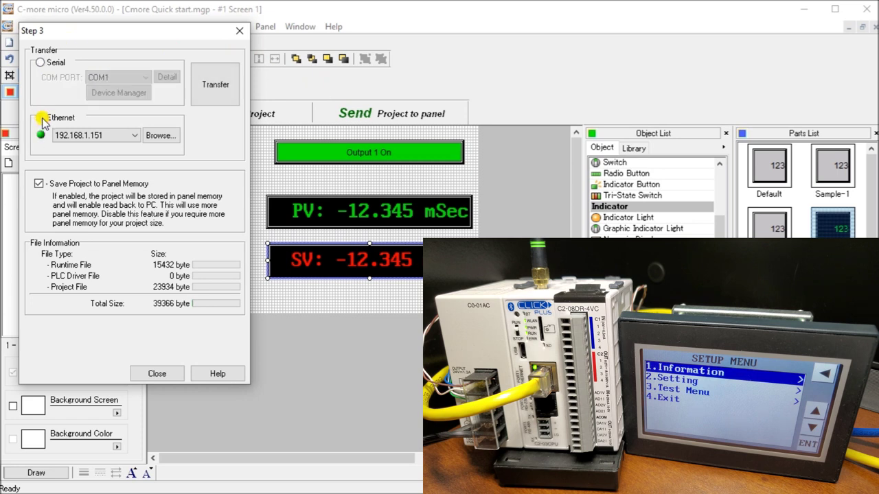
Browse the network and select the EA3-T4CL panel as the transfer target
click(162, 136)
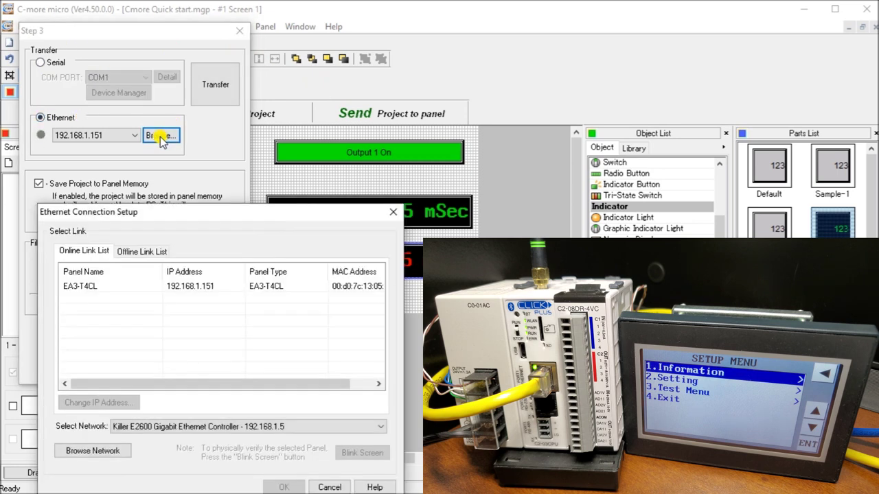
drag(158, 208, 154, 160)
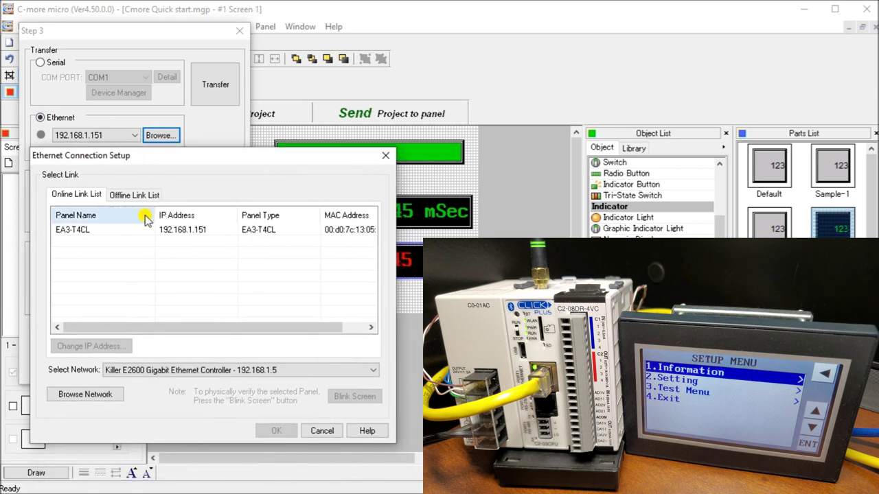
click(99, 231)
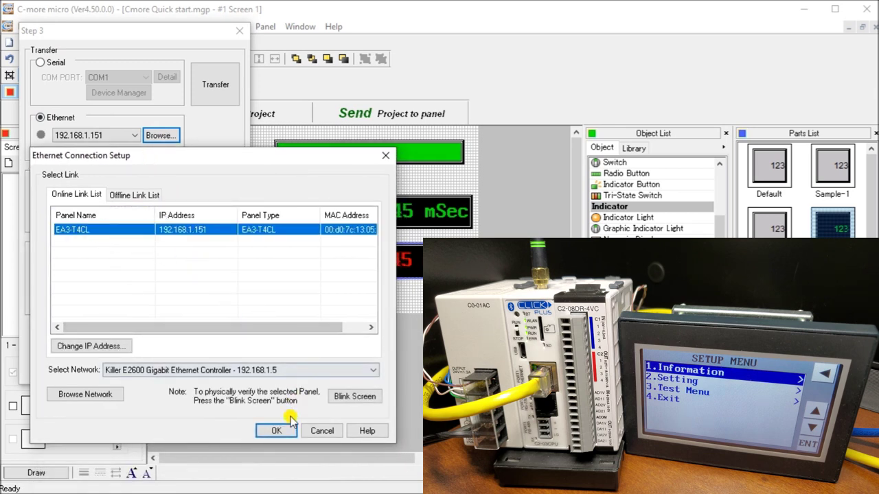
click(280, 430)
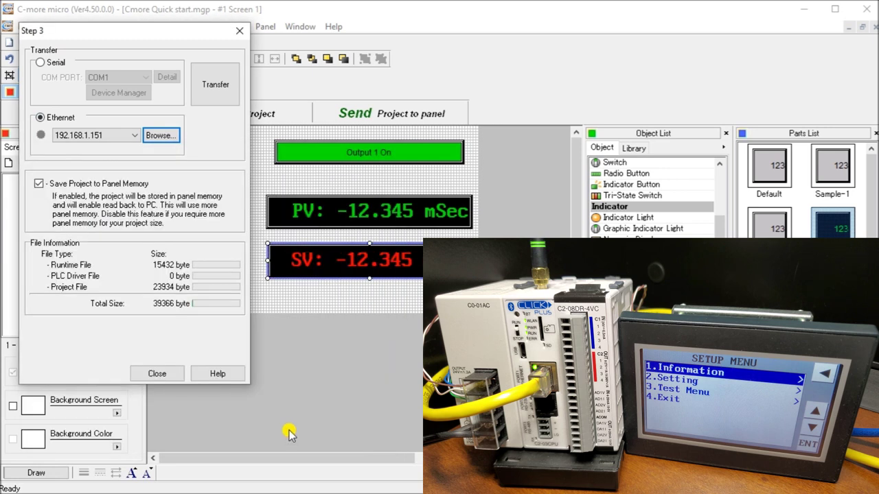
Transfer the project to the EA3-T4CL panel and acknowledge Transfer Complete
click(208, 85)
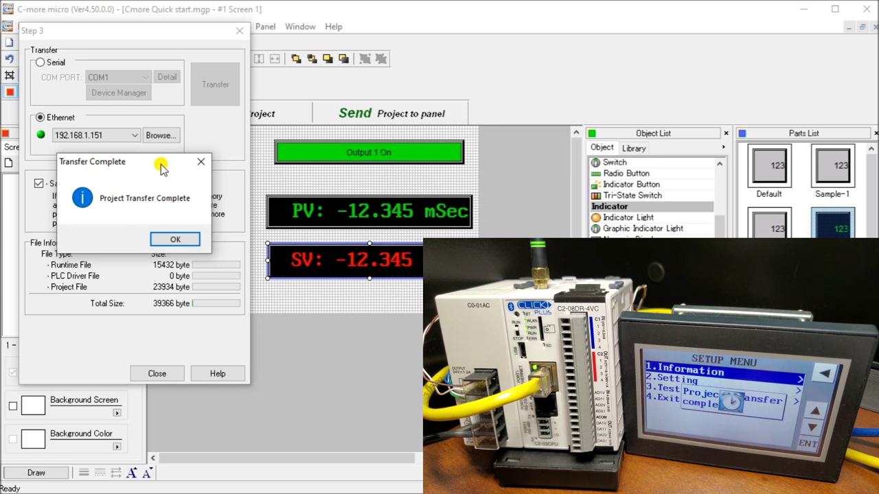
click(171, 243)
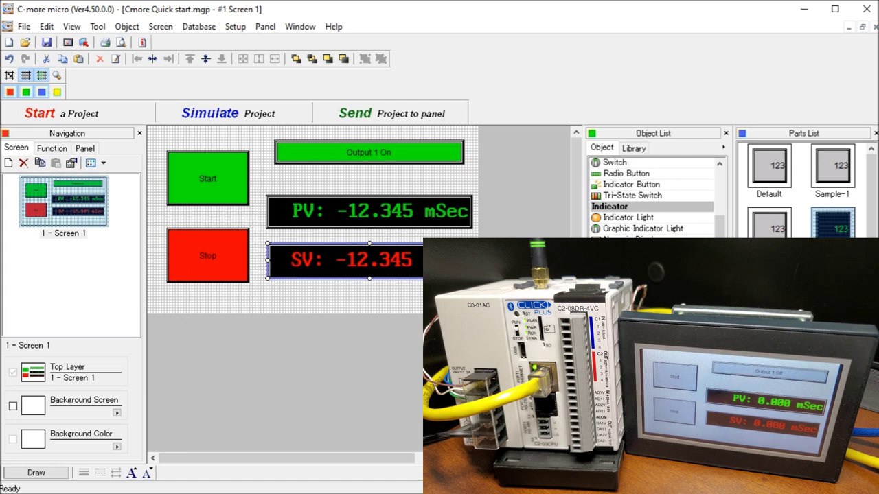
key(alt+Tab)
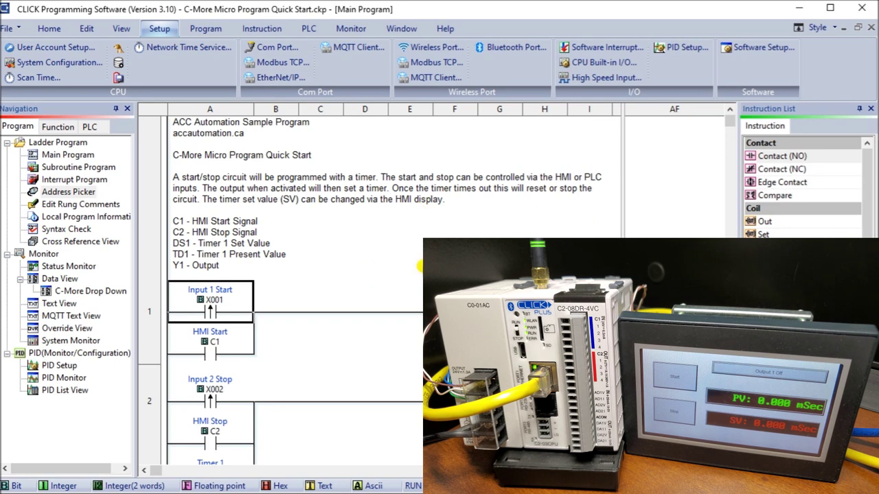
Scroll to rung 2, hide the Navigation pane, and resize panes to reveal rung 3's timer
scroll(419, 268, down, 5)
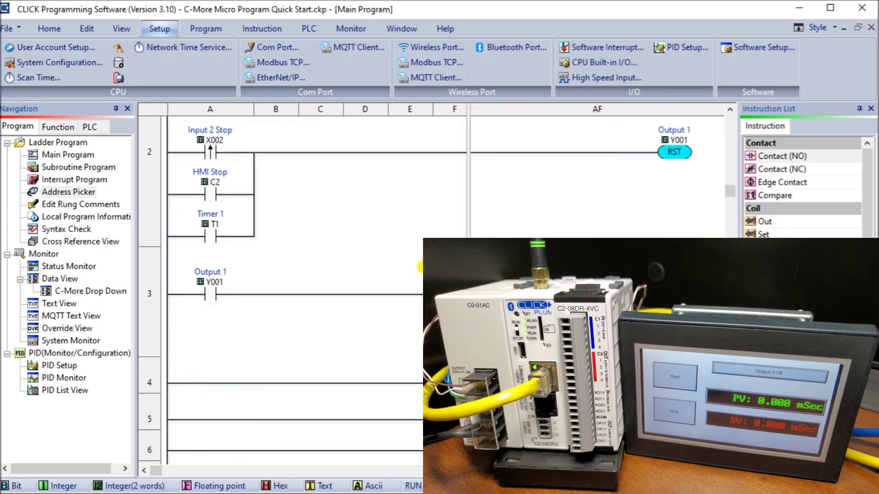
click(127, 108)
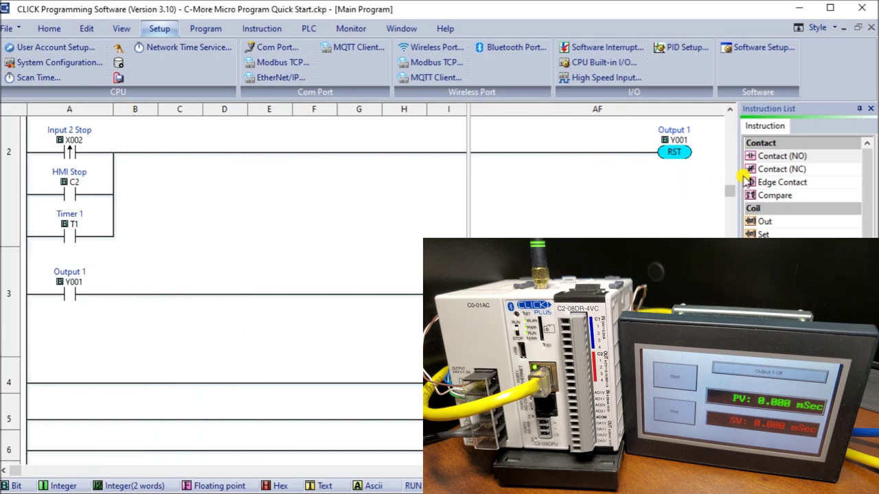
drag(737, 180, 426, 210)
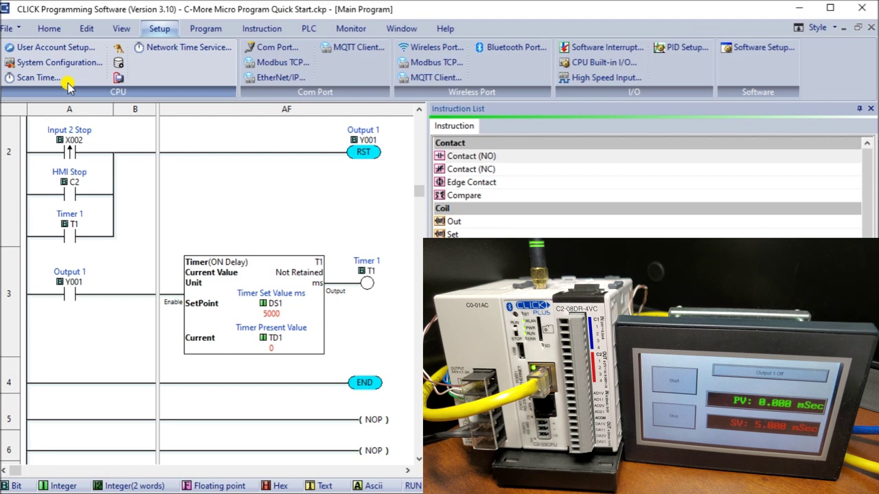
Bring up the PLC scan time settings from the Setup ribbon, with rung 3's timer (DS1 5000, TD1) in view
click(67, 81)
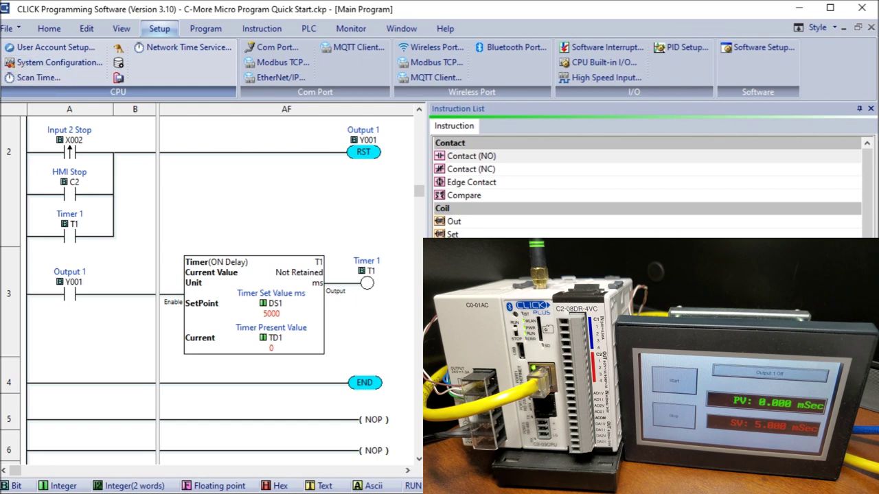